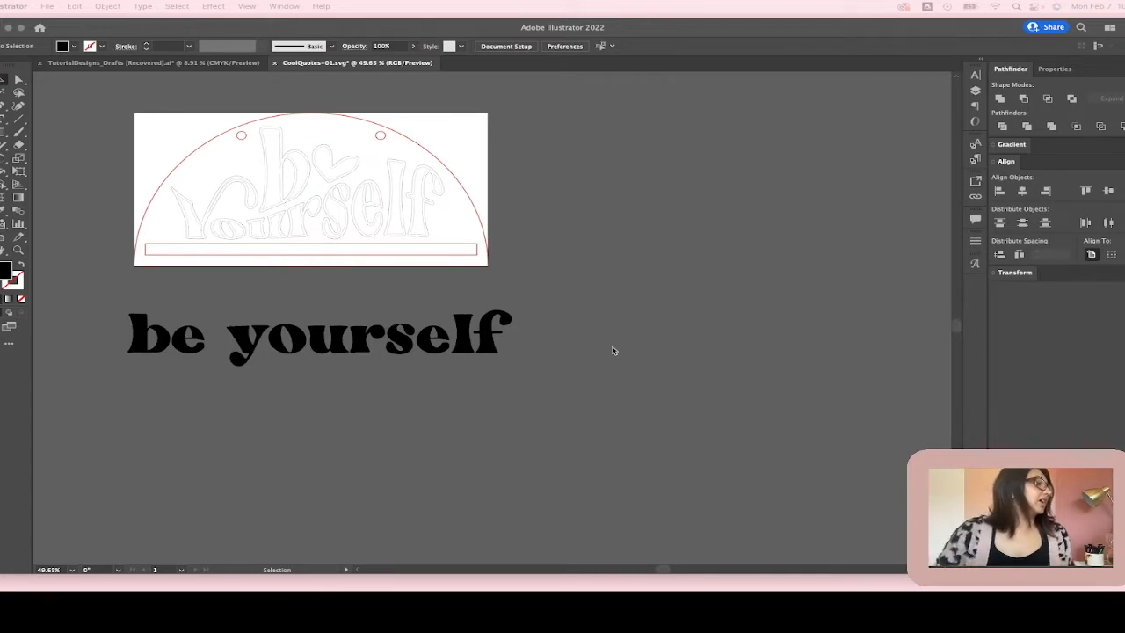
# - Move the "be yourself" text farther below the arched sign design
pyautogui.click(511, 341)
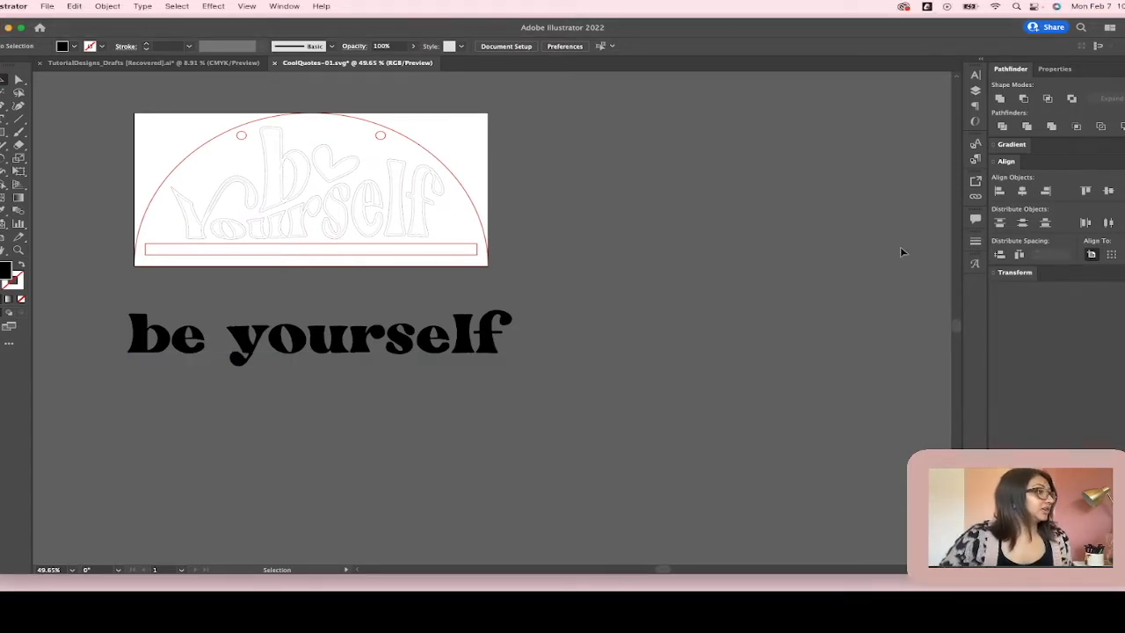
pyautogui.moveTo(247, 338); pyautogui.dragTo(337, 347)
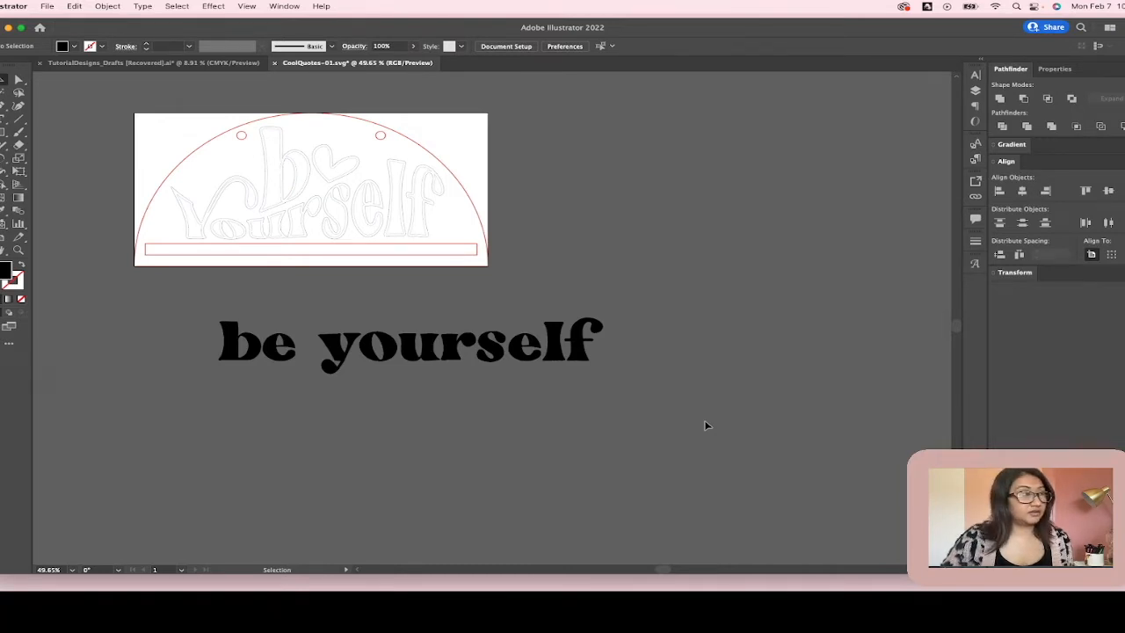
pyautogui.moveTo(356, 337); pyautogui.dragTo(426, 393)
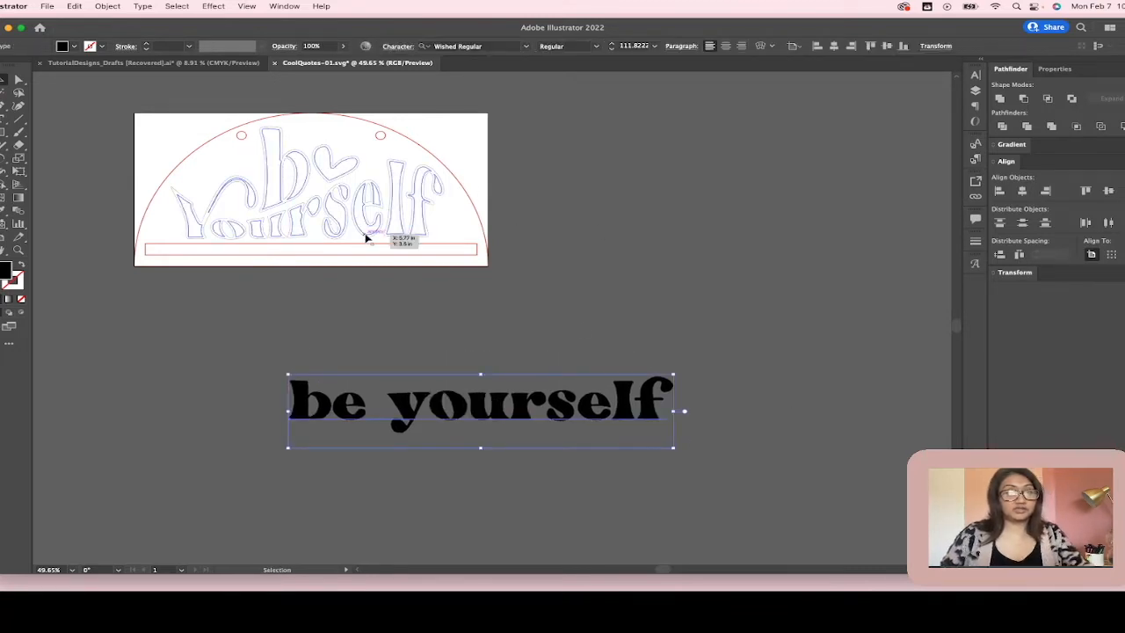
# - Examine the outlined, stretched lettering on the finished arched sign up close, especially the letters of "yourself"
pyautogui.scroll(3, 366, 236)
pyautogui.moveTo(369, 238); pyautogui.dragTo(500, 327)
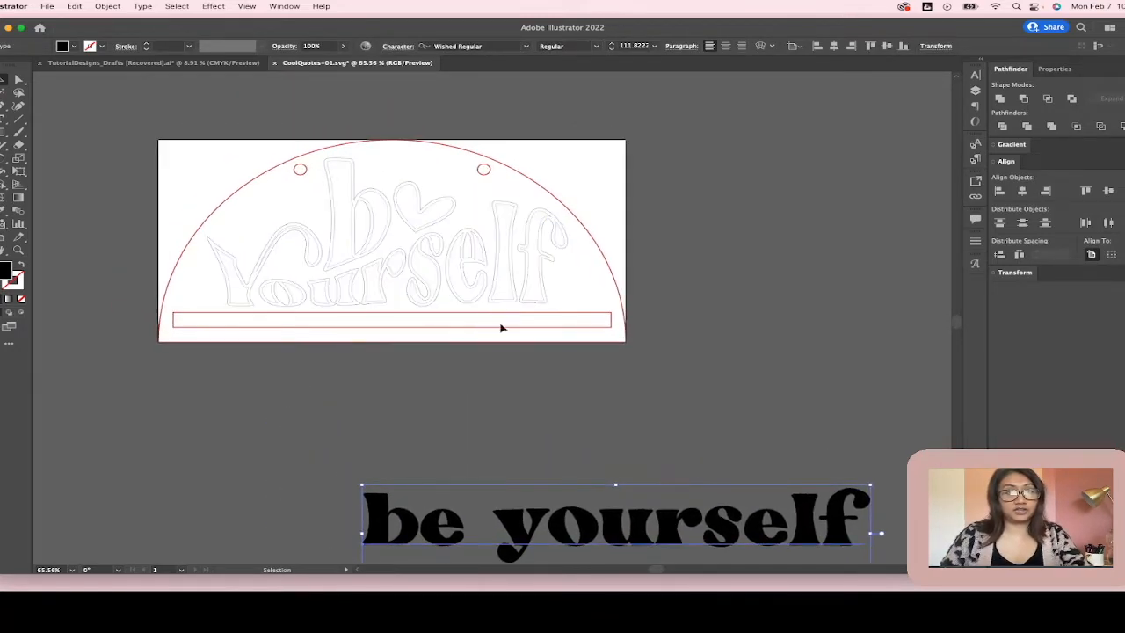
pyautogui.click(612, 252)
pyautogui.scroll(3, 516, 280)
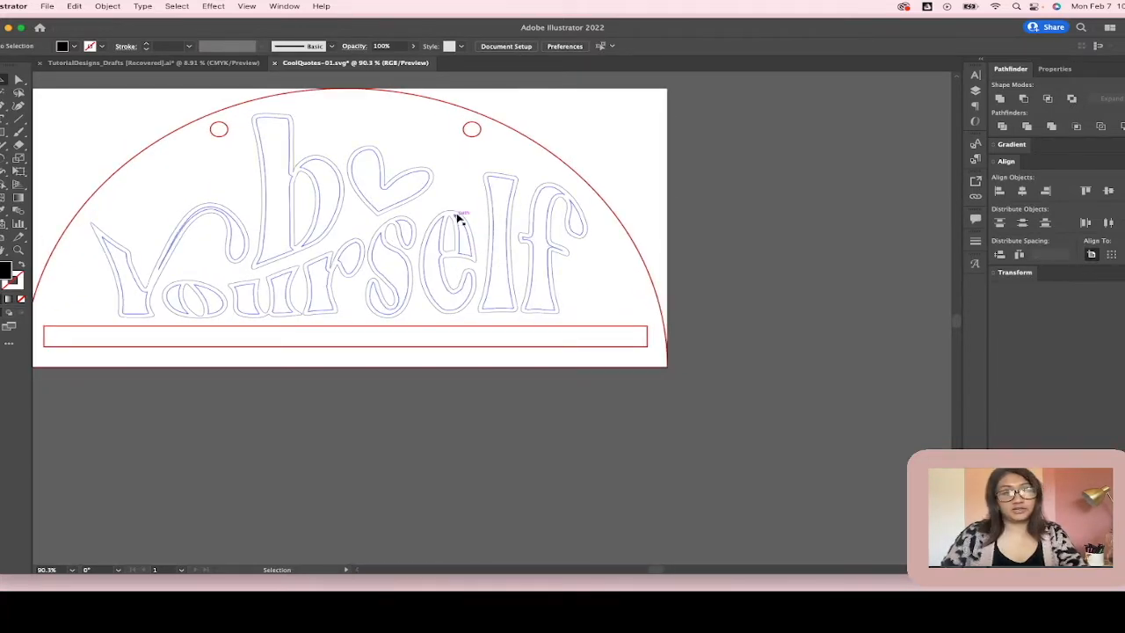
pyautogui.scroll(5, 457, 218)
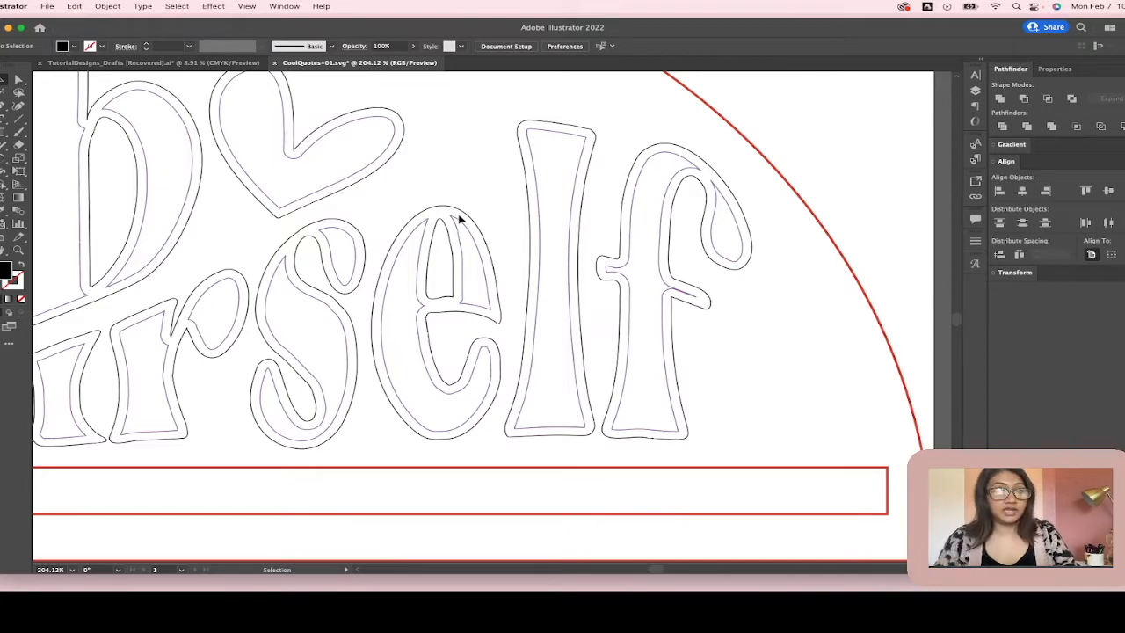
pyautogui.scroll(-6, 457, 218)
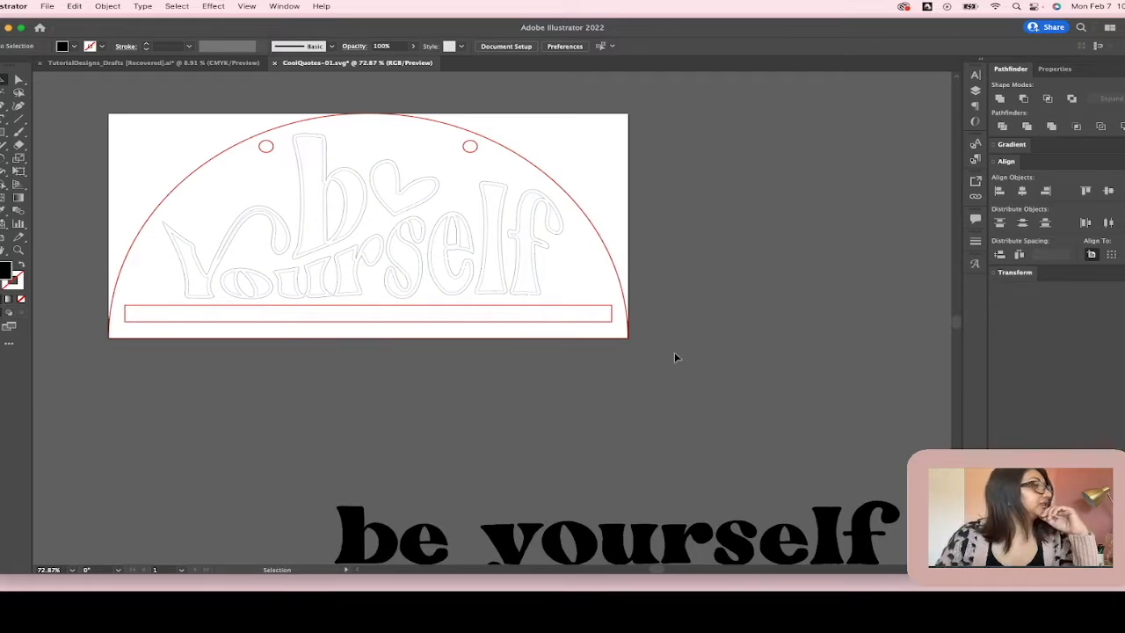
# - Bring the "be yourself" text back up so it sits just beneath the arched sign design
pyautogui.moveTo(577, 532); pyautogui.dragTo(428, 400)
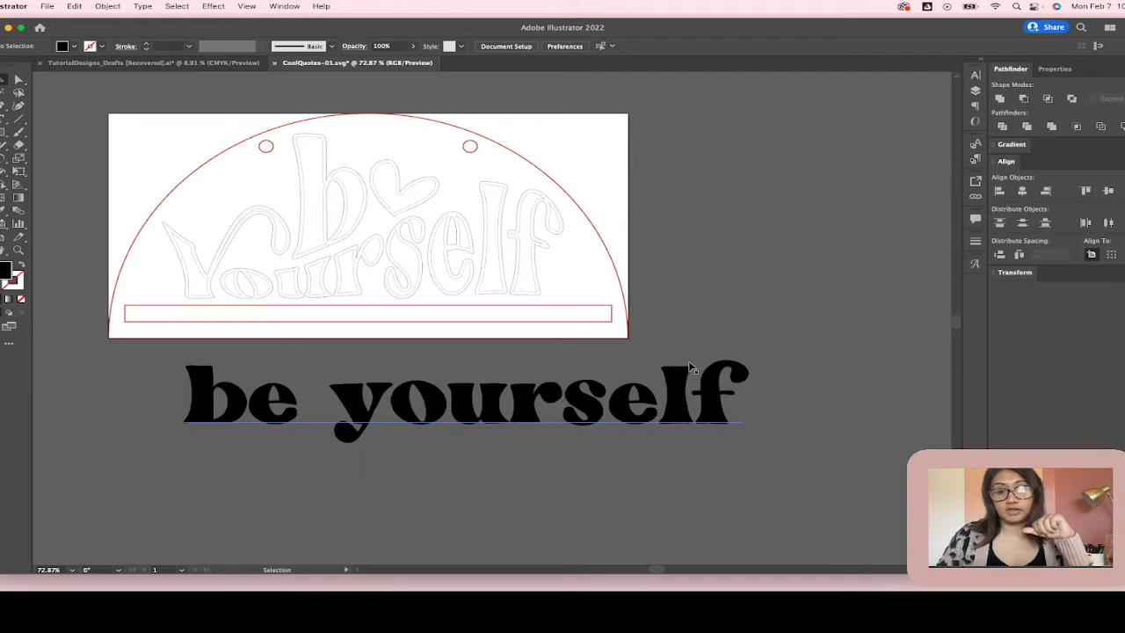
pyautogui.click(663, 413)
pyautogui.moveTo(663, 417); pyautogui.dragTo(670, 430)
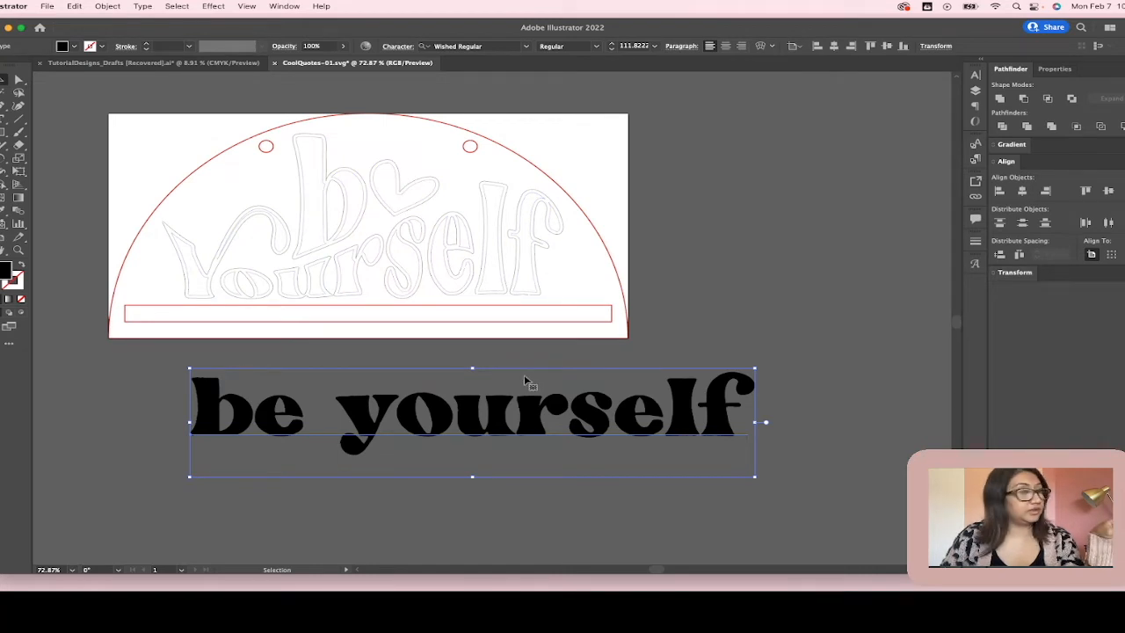
# - Replace the lowercase y in "yourself" with the Wished Regular alternate capital Y glyph that has a curled swash
pyautogui.doubleClick(395, 420)
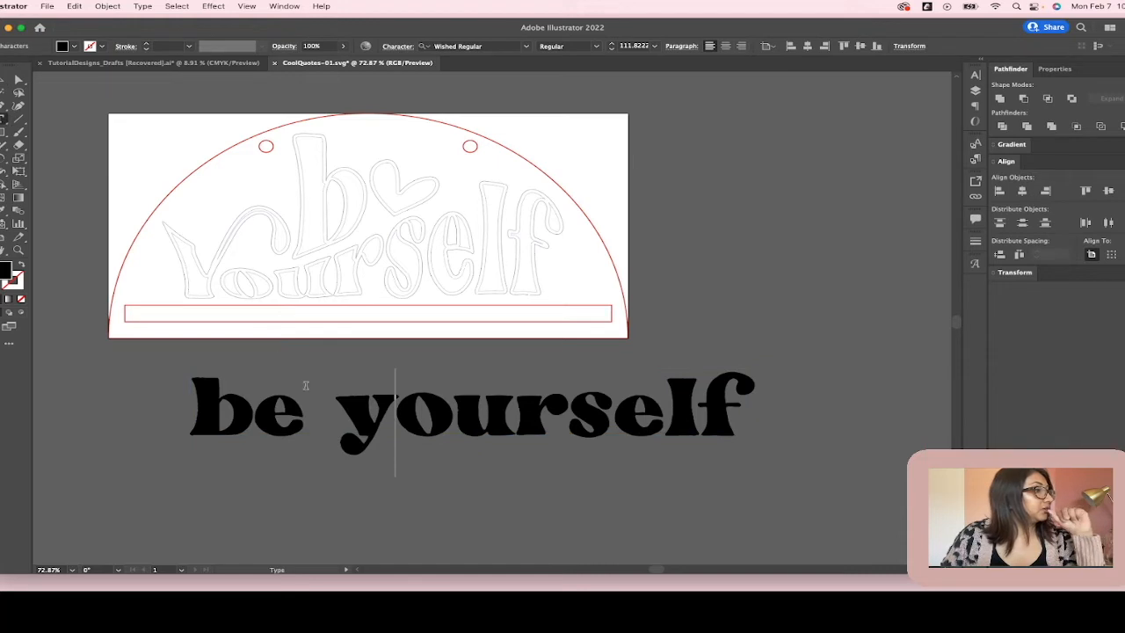
pyautogui.moveTo(334, 402); pyautogui.dragTo(397, 402)
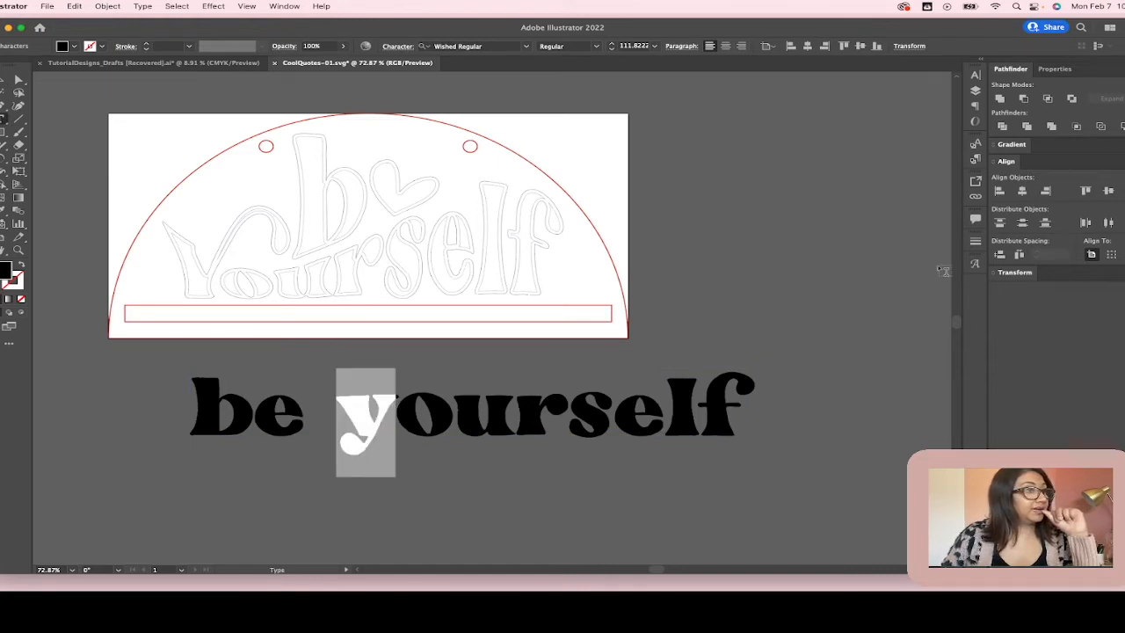
pyautogui.click(975, 265)
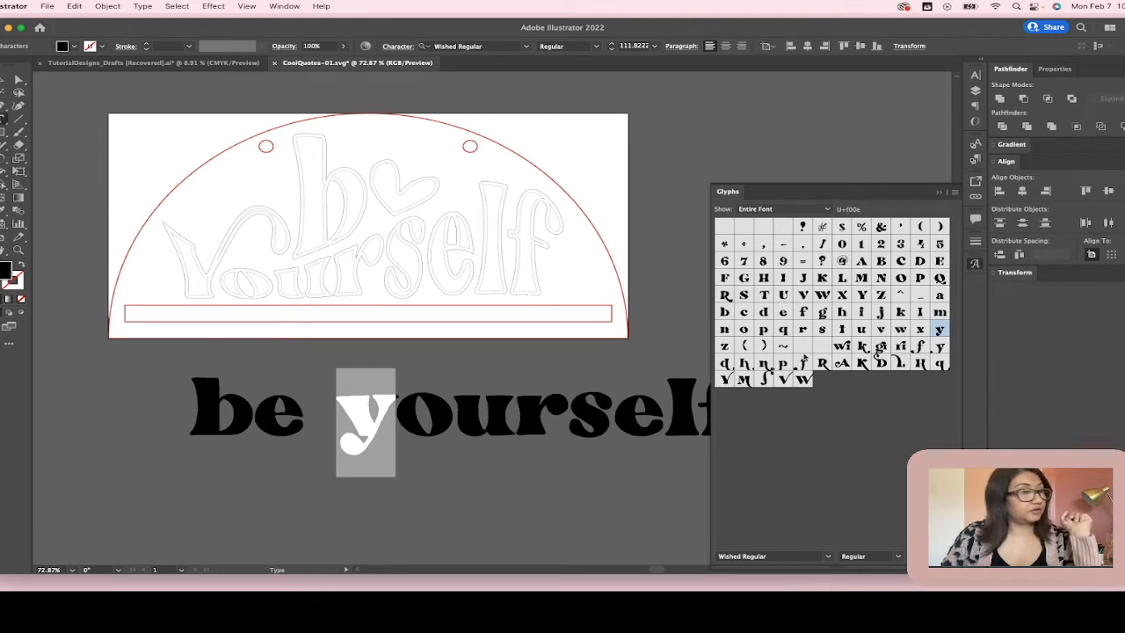
pyautogui.doubleClick(726, 379)
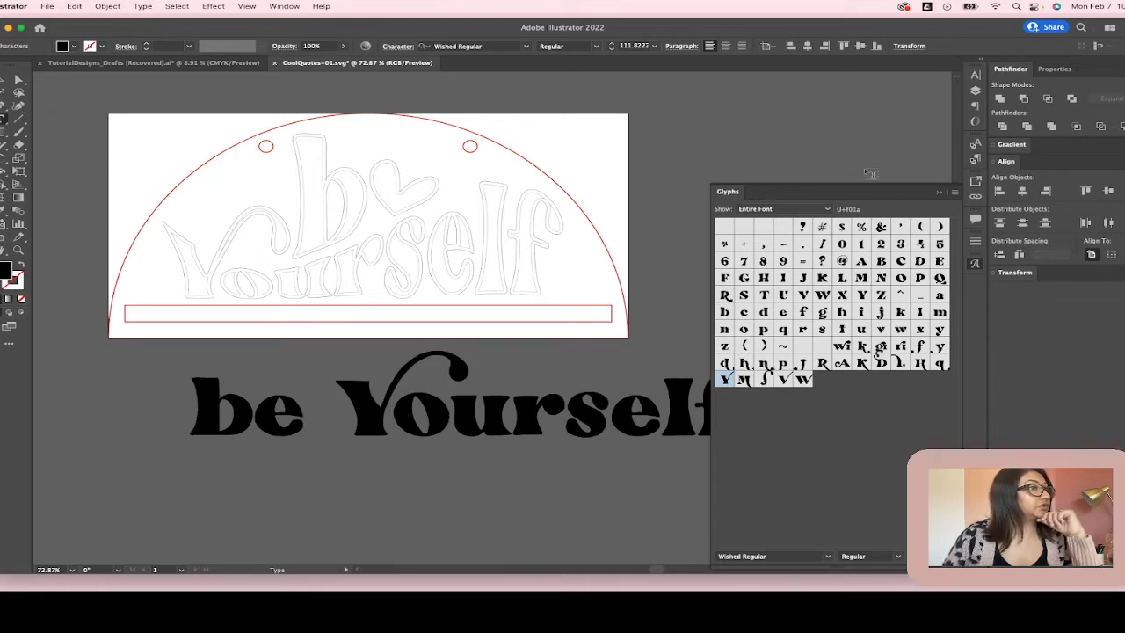
pyautogui.click(946, 194)
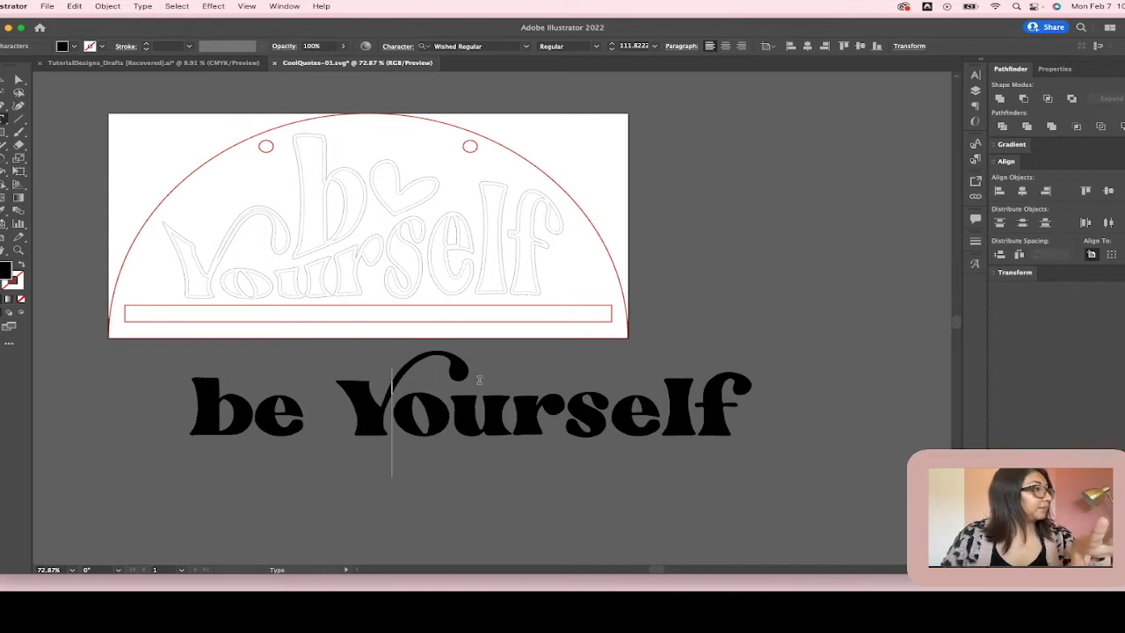
pyautogui.press('Escape')
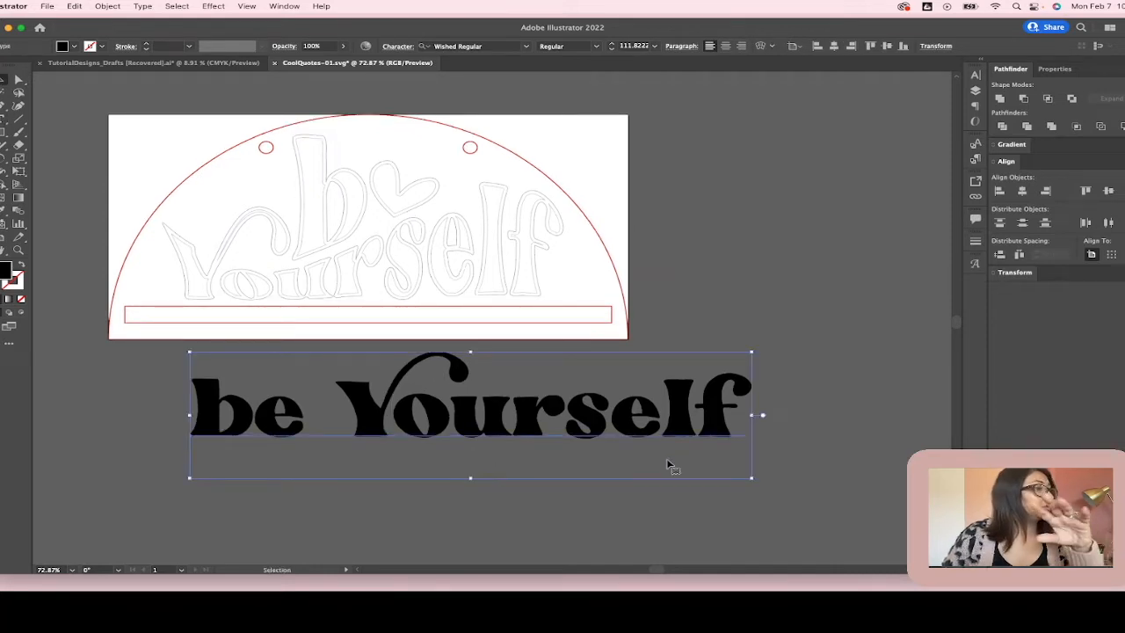
# - Try the alternate f glyph with a lower swash on the last letter of "Yourself" and undo the replacement
pyautogui.doubleClick(701, 409)
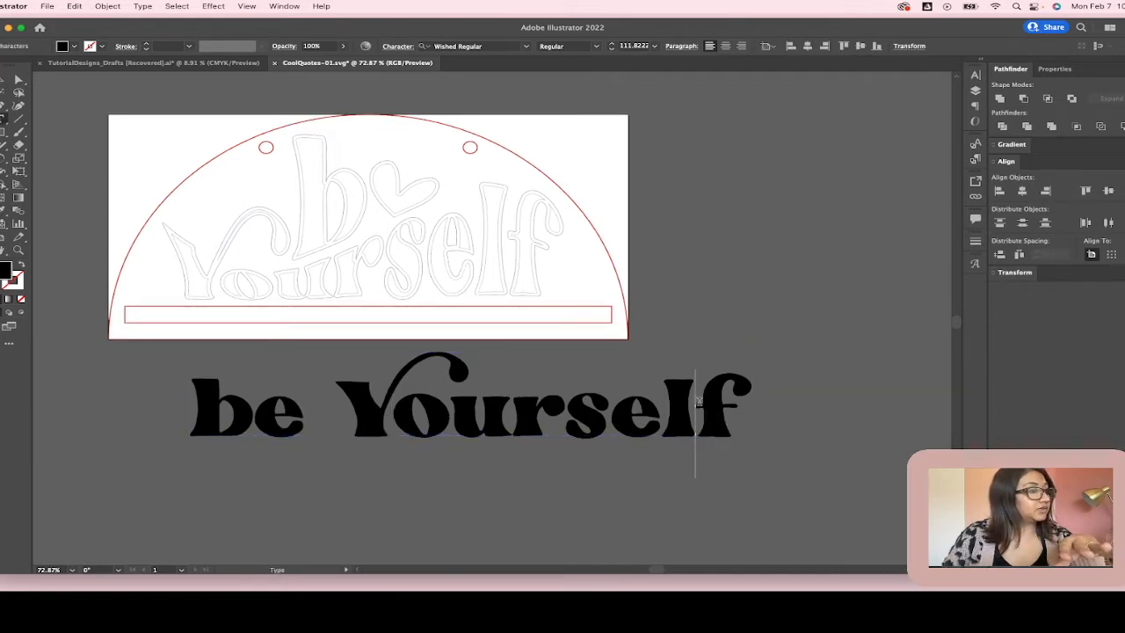
pyautogui.moveTo(696, 400); pyautogui.dragTo(745, 391)
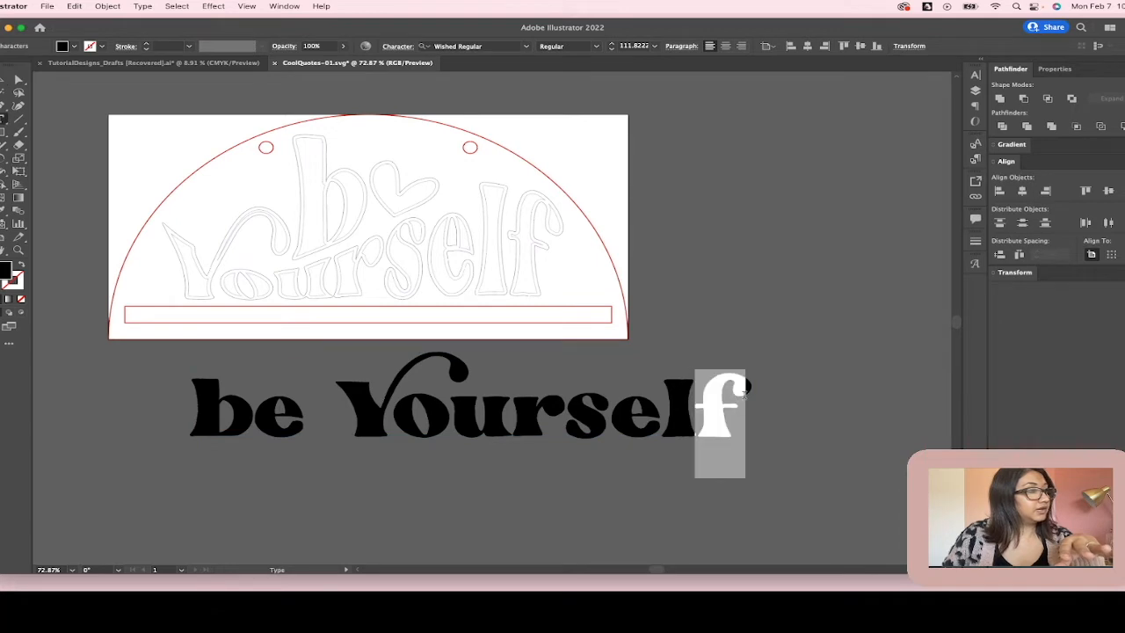
pyautogui.click(975, 263)
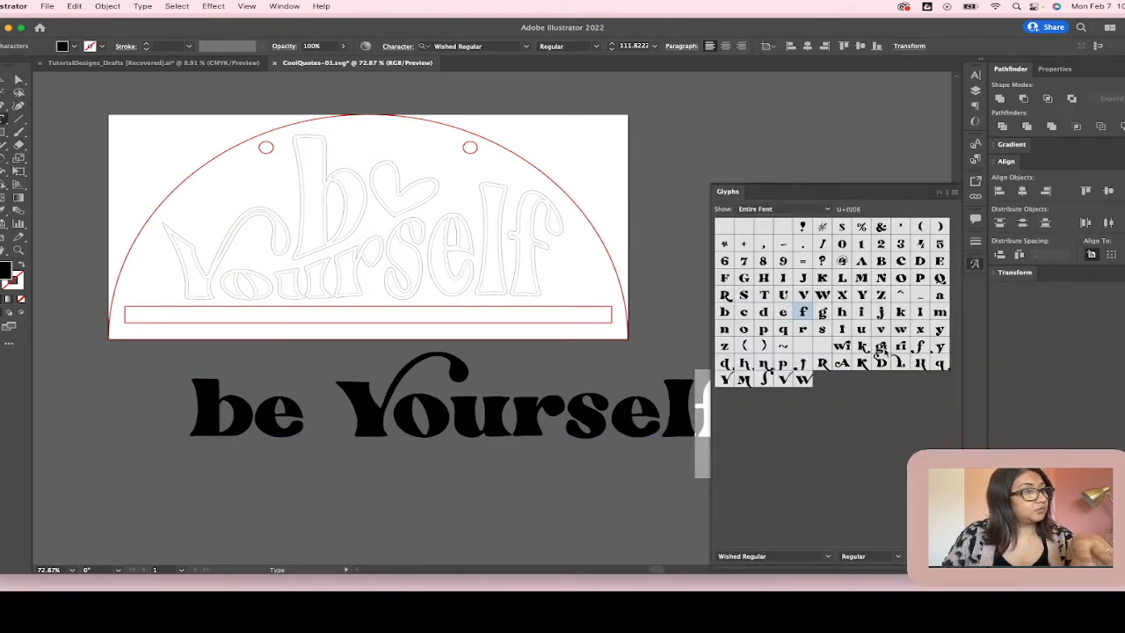
pyautogui.doubleClick(919, 346)
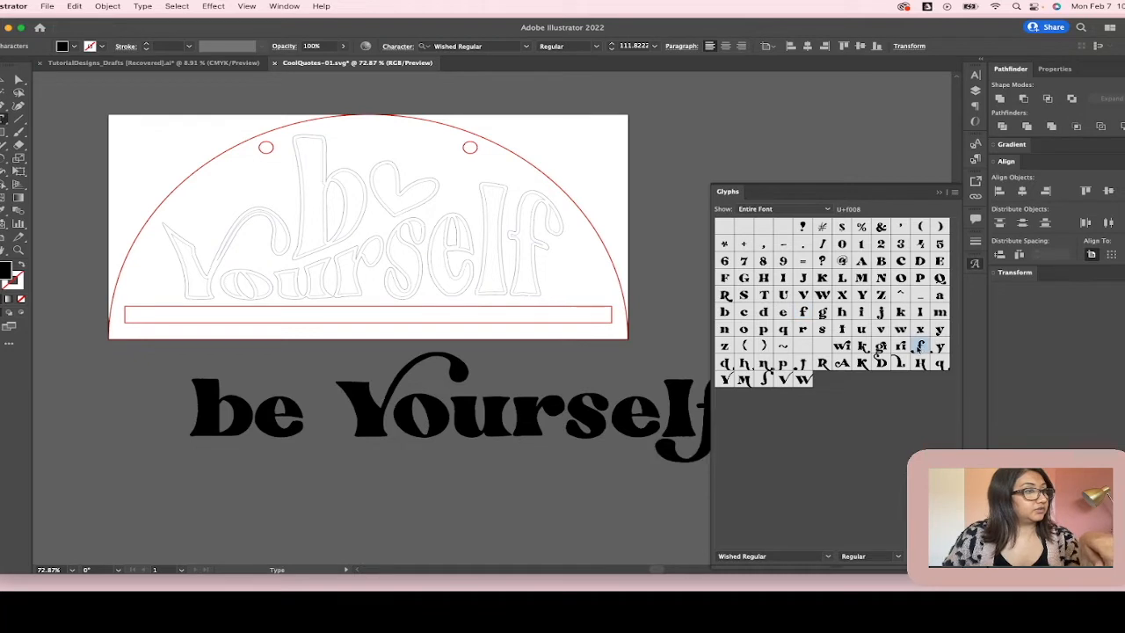
pyautogui.scroll(-4, 607, 371)
pyautogui.hscroll(5, 606, 371)
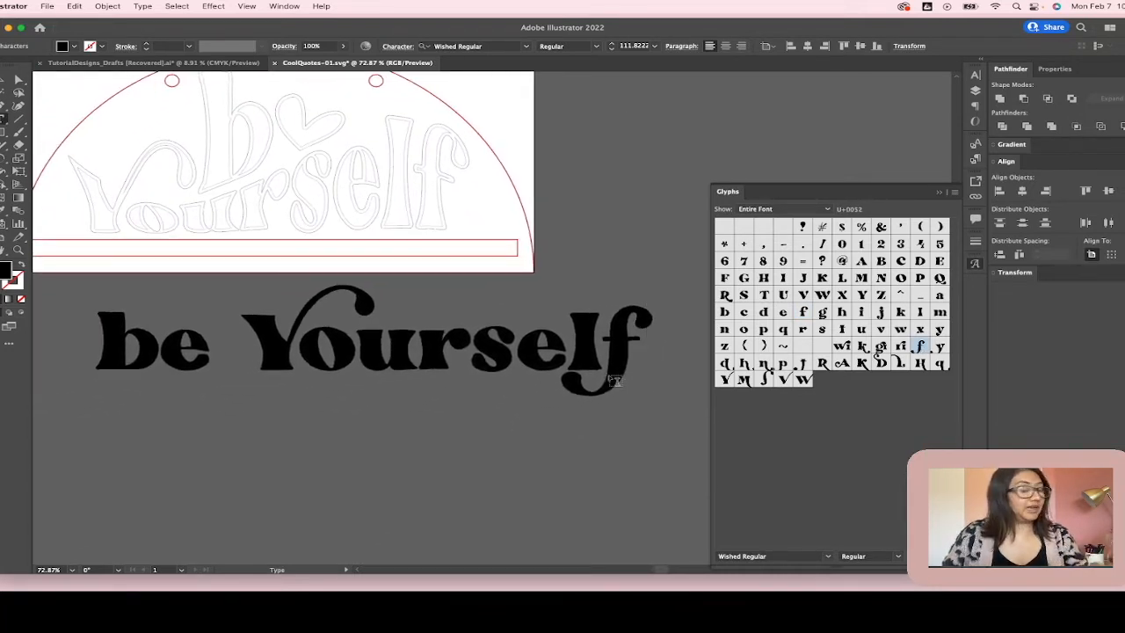
pyautogui.press('super+z')
pyautogui.press('Escape')
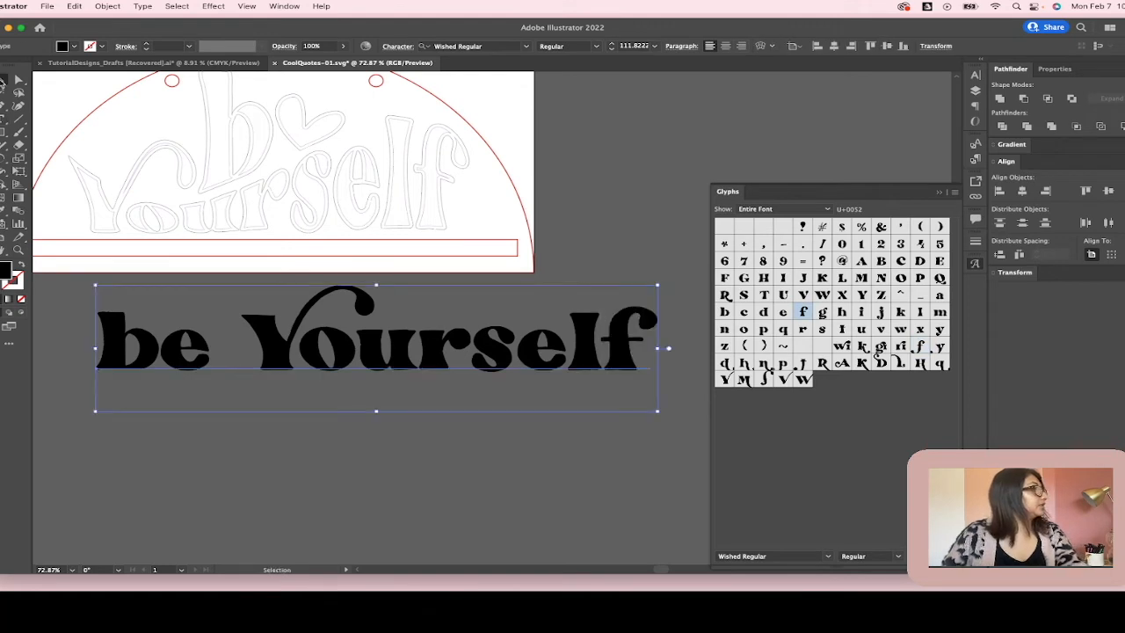
# - Move the "be Yourself" line slightly lower and delete the word "be" and its trailing space
pyautogui.moveTo(442, 358); pyautogui.dragTo(450, 383)
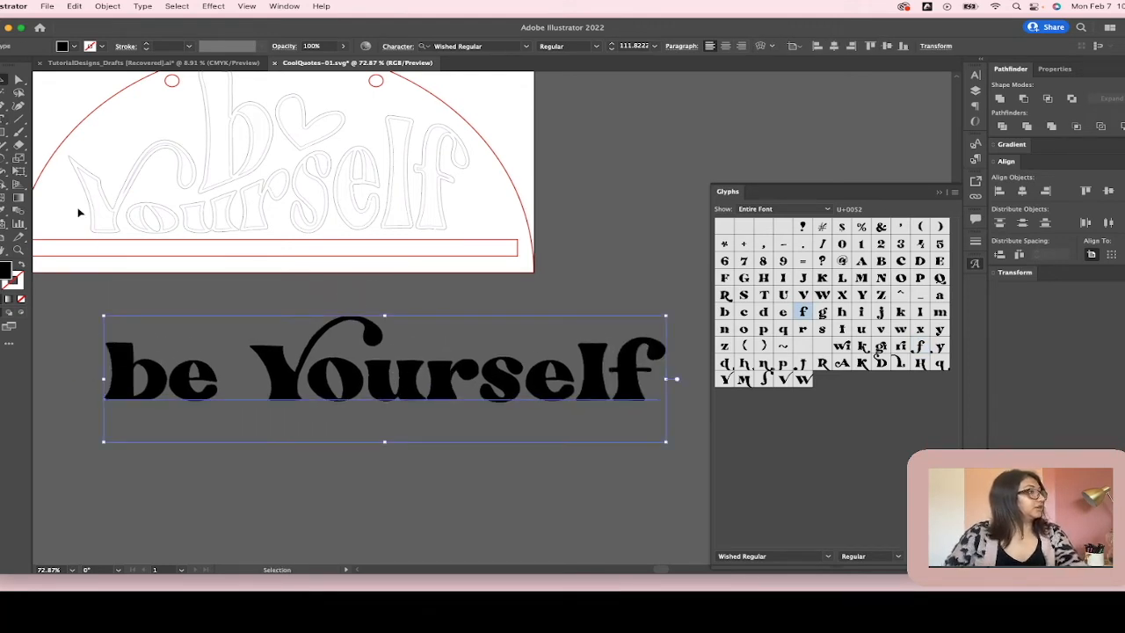
pyautogui.doubleClick(364, 378)
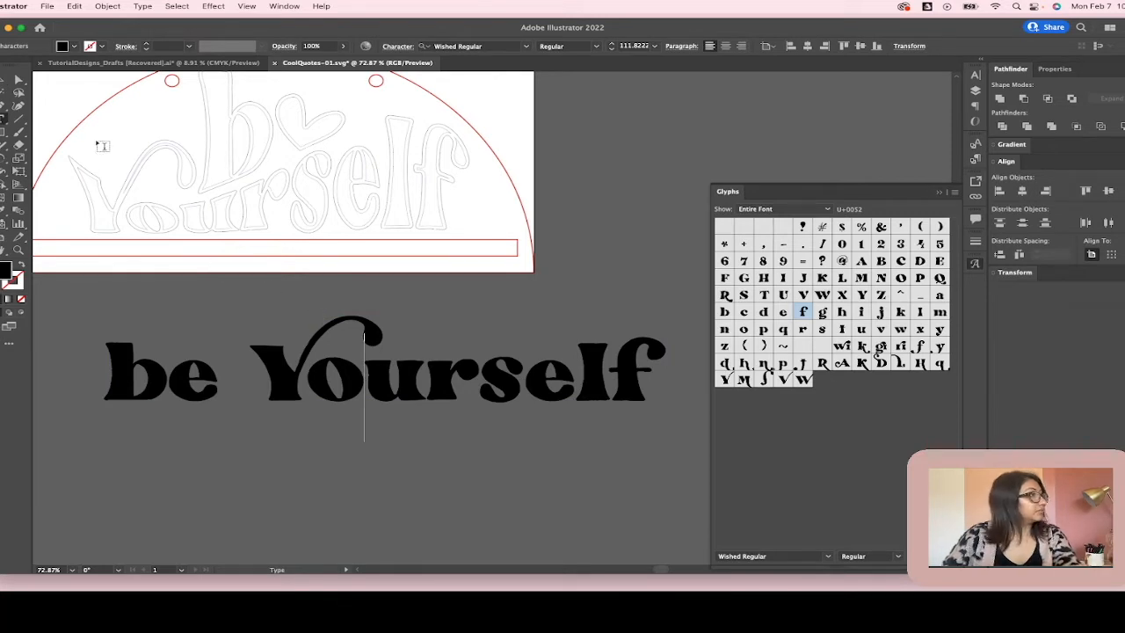
pyautogui.click(6, 83)
pyautogui.moveTo(430, 382); pyautogui.dragTo(437, 407)
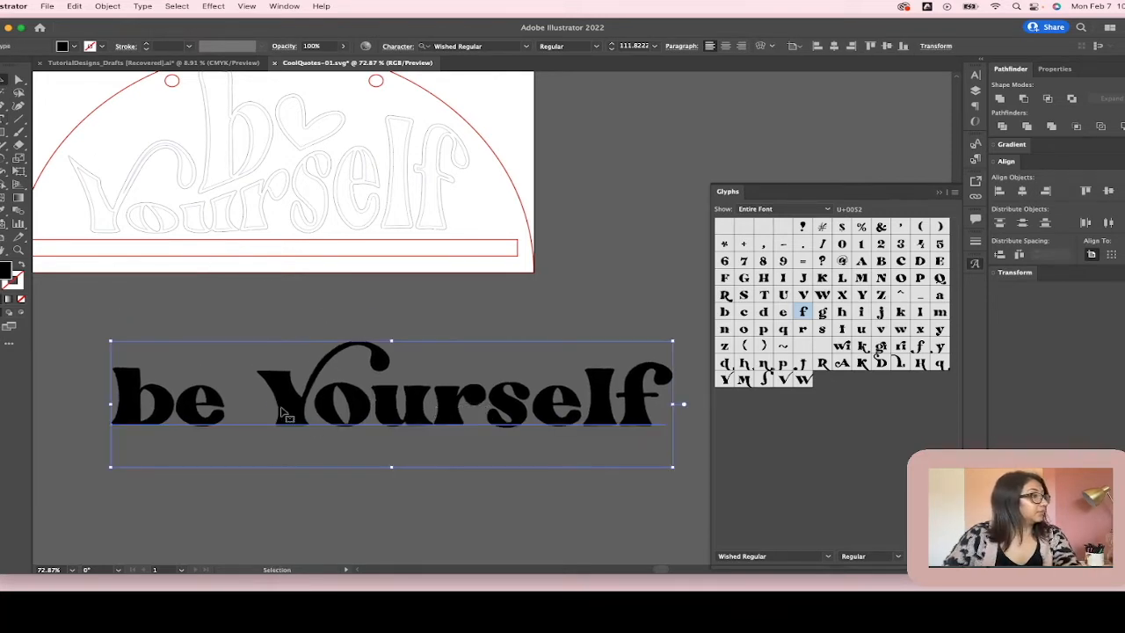
pyautogui.doubleClick(275, 404)
pyautogui.moveTo(275, 404); pyautogui.dragTo(134, 404)
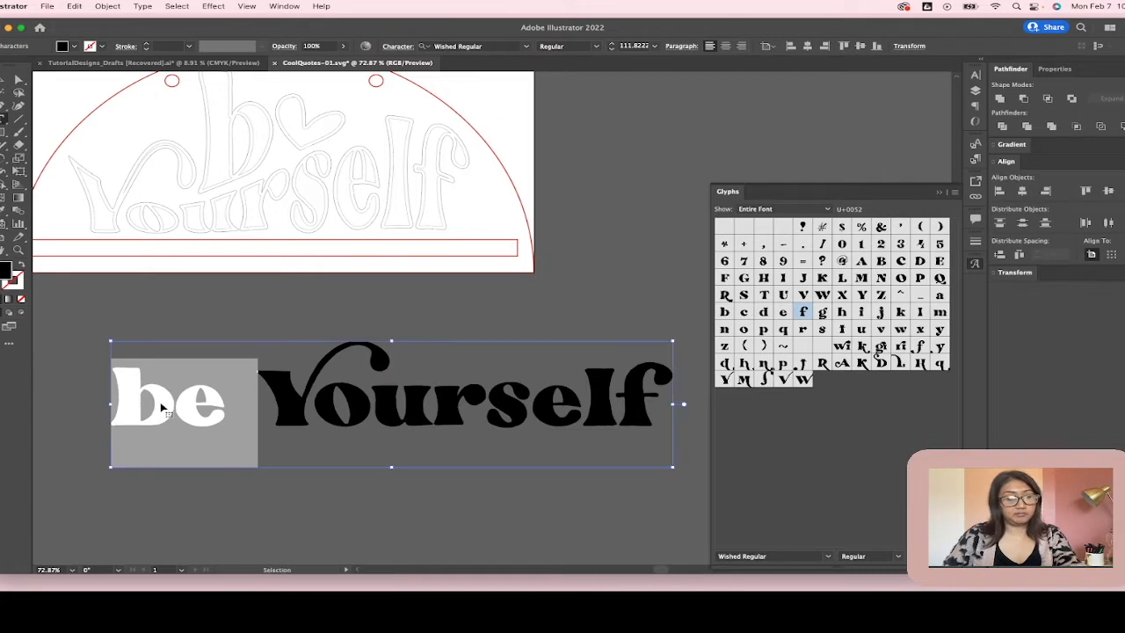
pyautogui.press('BackSpace')
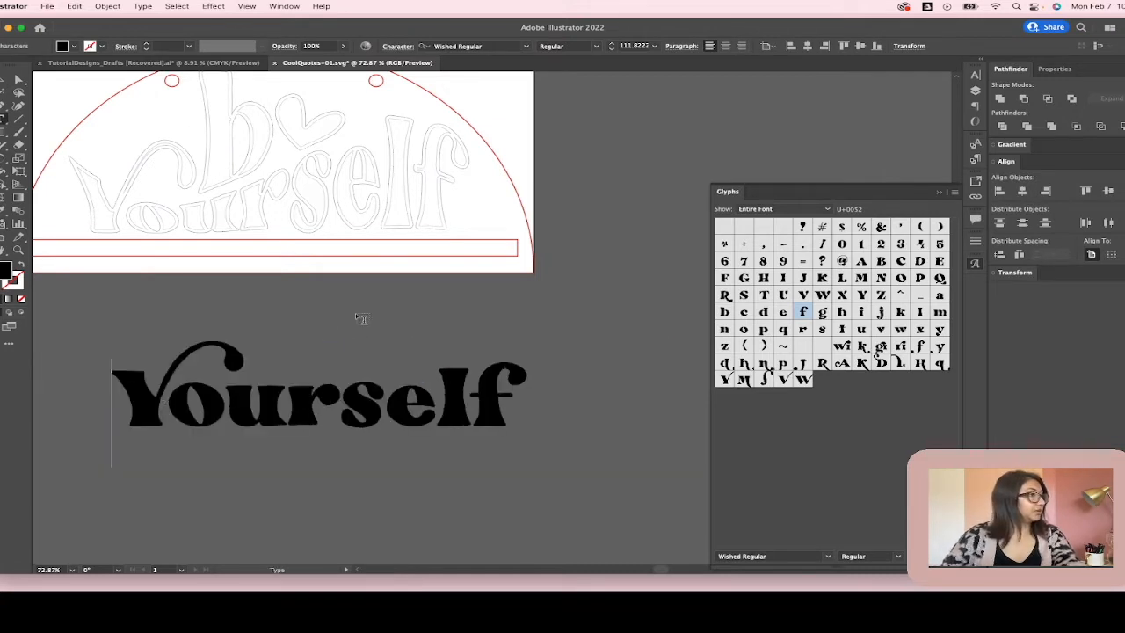
# - Create a separate "be" text object and place it above the middle of "Yourself", beside the Y's swash
pyautogui.click(397, 328)
pyautogui.write('be')
pyautogui.press('Escape')
pyautogui.moveTo(435, 305); pyautogui.dragTo(284, 354)
pyautogui.click(447, 336)
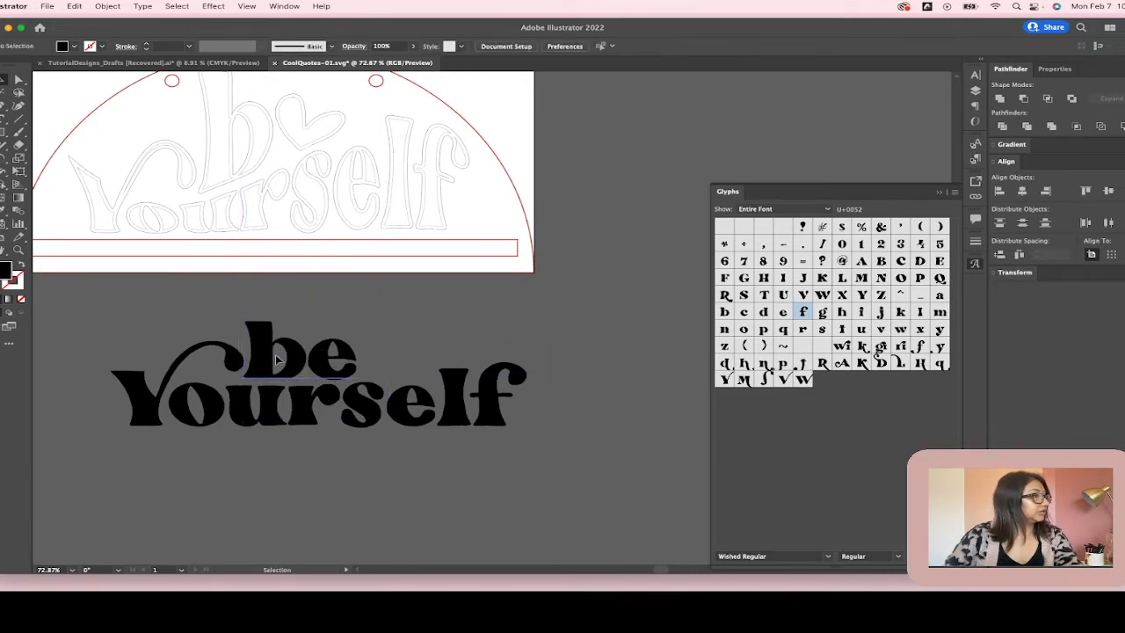
# - Fine-tune the position of "be" so it nests closely between the Y's swash and the letters below
pyautogui.hscroll(-4, 420, 431)
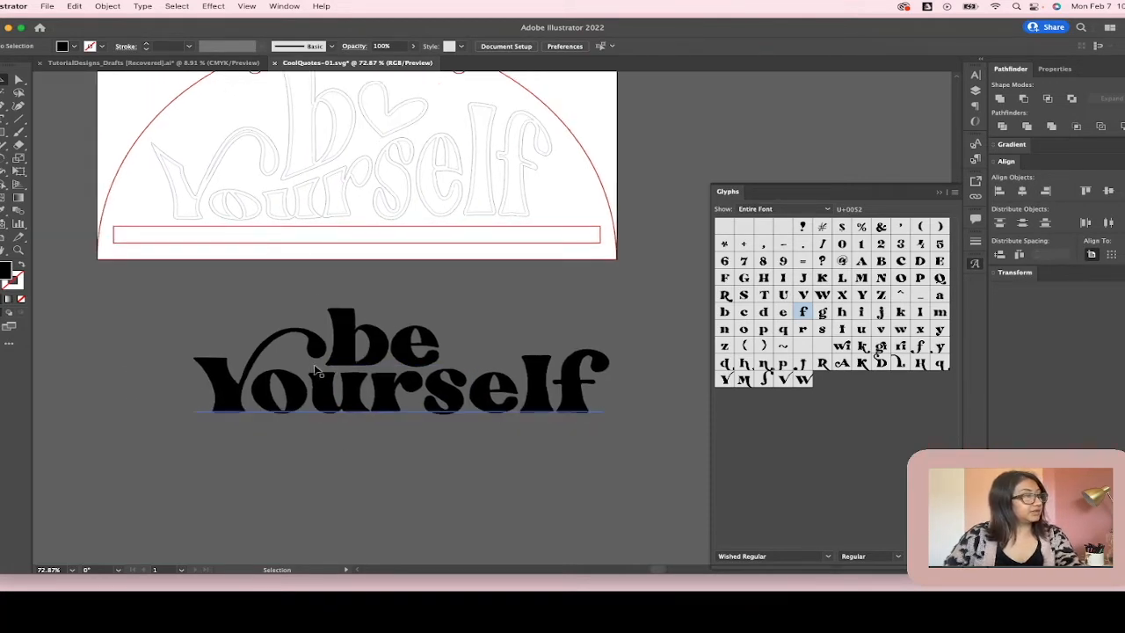
pyautogui.scroll(4, 360, 353)
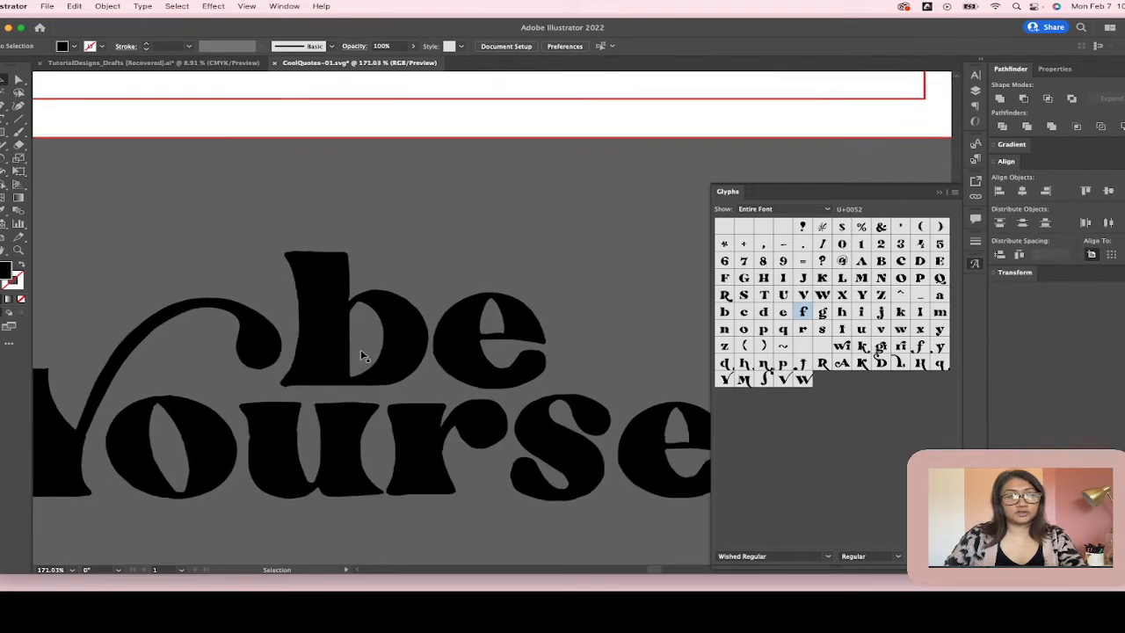
pyautogui.scroll(-1, 360, 355)
pyautogui.moveTo(331, 337); pyautogui.dragTo(359, 334)
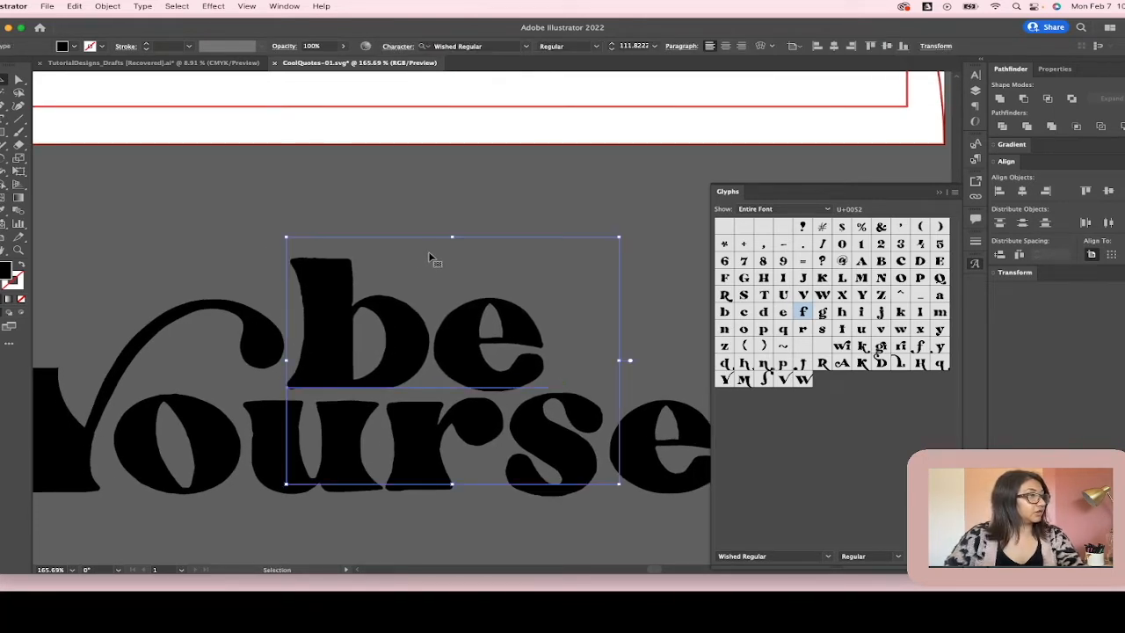
pyautogui.scroll(-4, 431, 257)
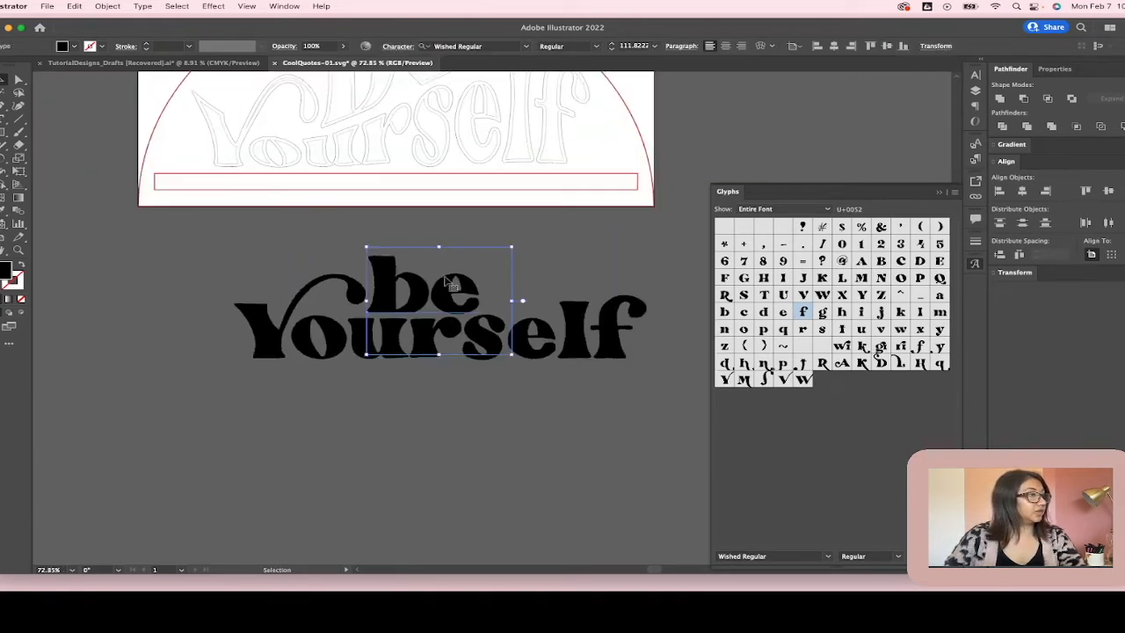
pyautogui.click(537, 434)
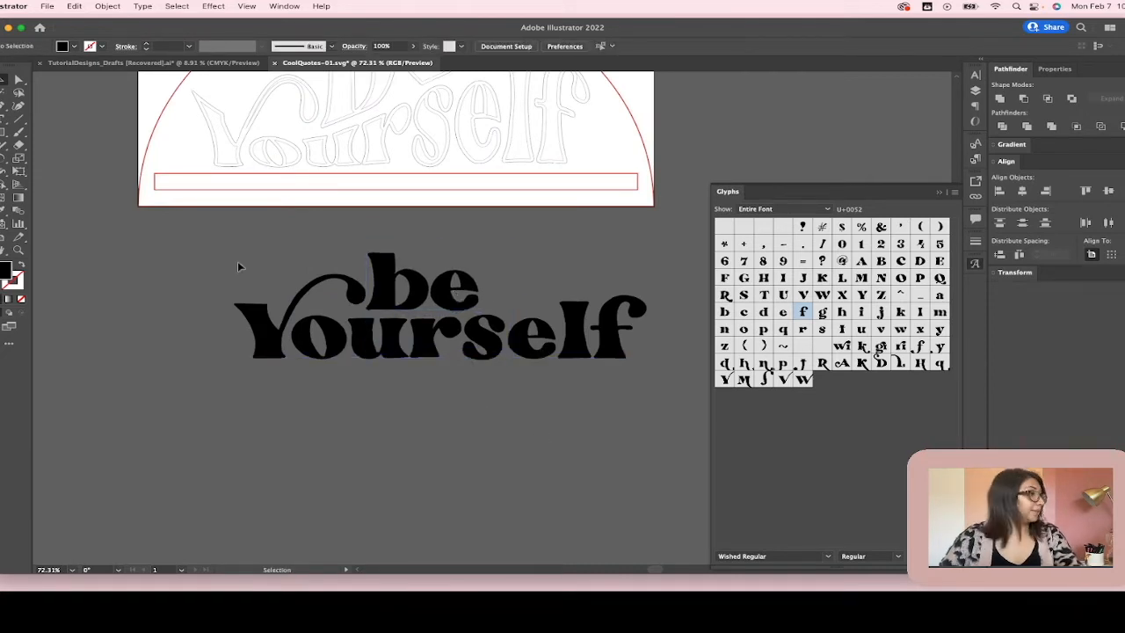
# - Select the "be" and "Yourself" text objects together and close the Glyphs panel
pyautogui.moveTo(259, 246); pyautogui.dragTo(521, 386)
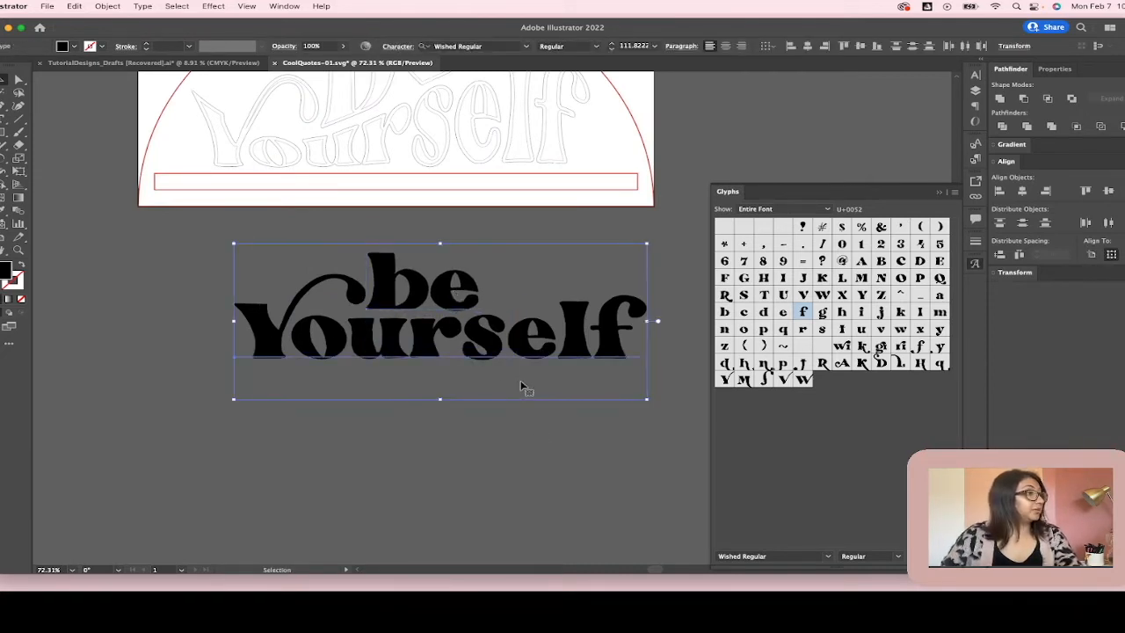
pyautogui.click(98, 7)
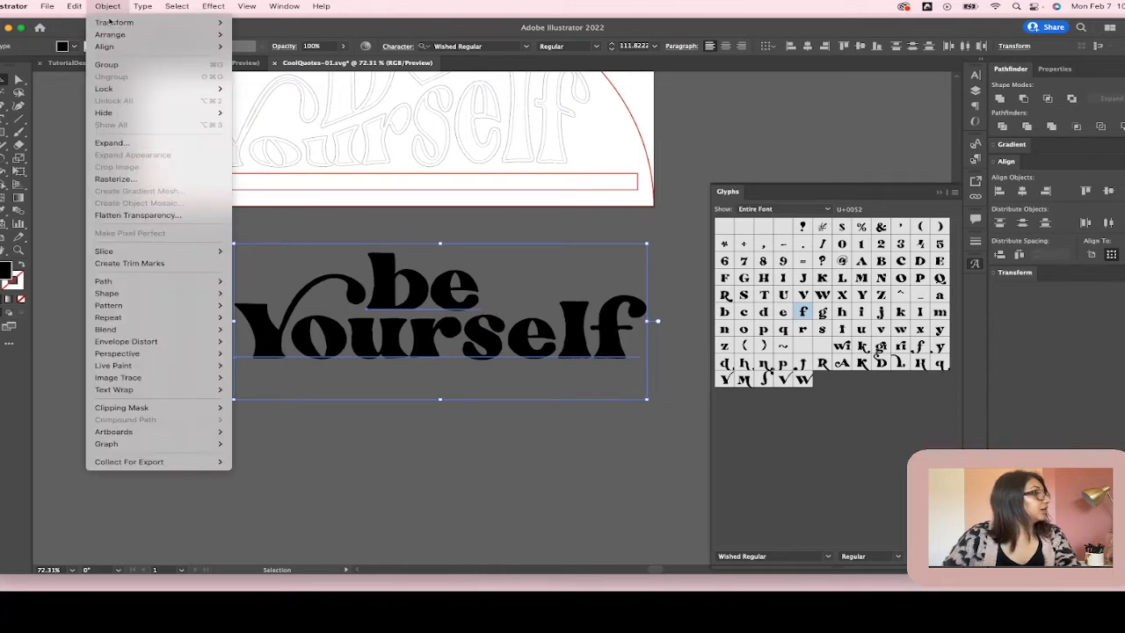
pyautogui.moveTo(187, 341)
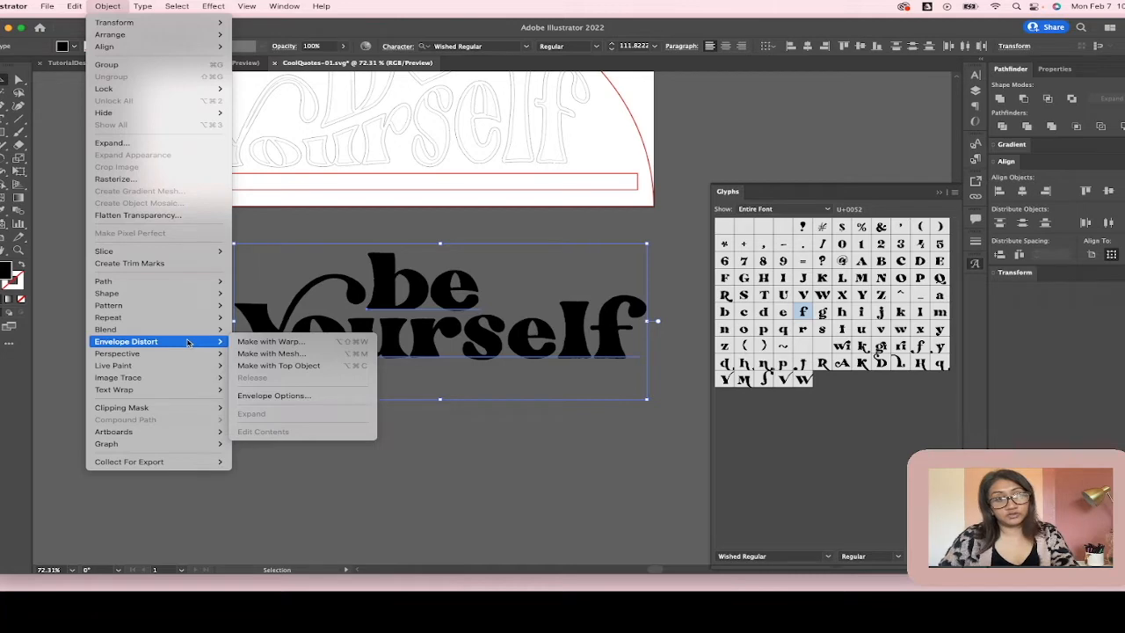
pyautogui.click(272, 343)
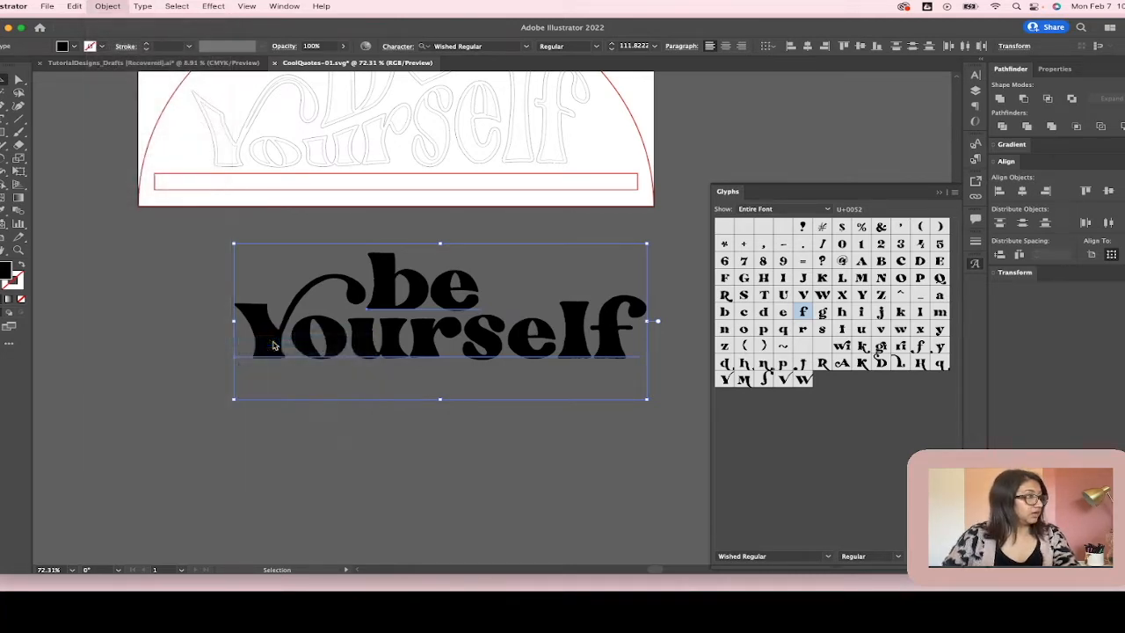
pyautogui.moveTo(609, 157); pyautogui.dragTo(618, 101)
pyautogui.click(665, 233)
pyautogui.click(939, 194)
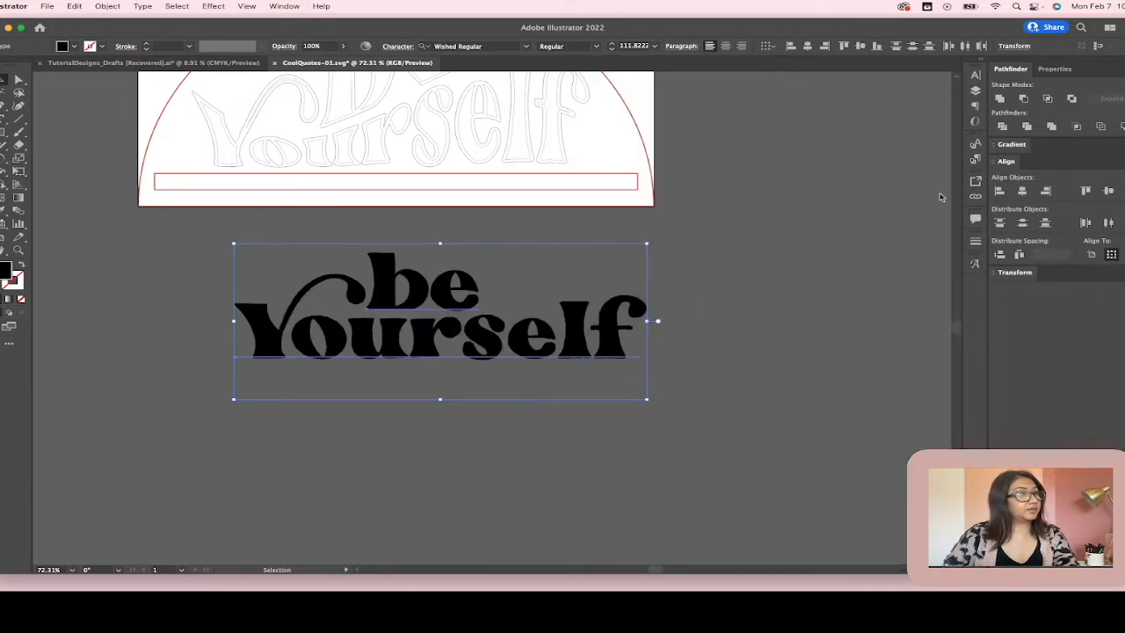
# - Start a warp envelope distortion on both words, move its options clear of the artwork and preview the Wave style
pyautogui.click(107, 6)
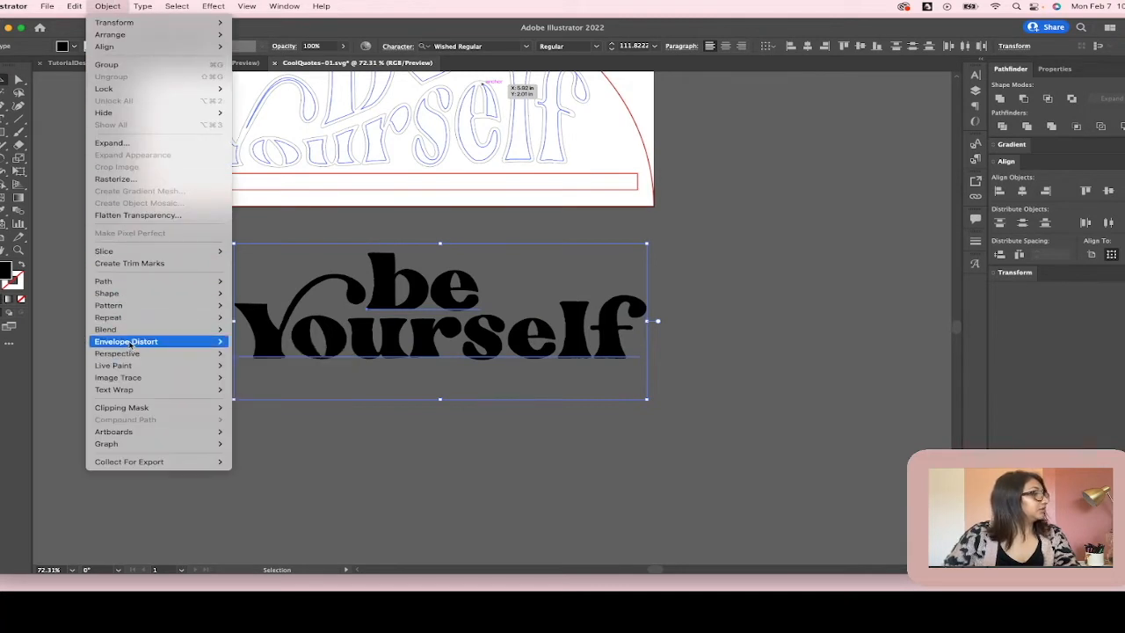
pyautogui.moveTo(132, 341)
pyautogui.click(282, 342)
pyautogui.moveTo(637, 107); pyautogui.dragTo(801, 97)
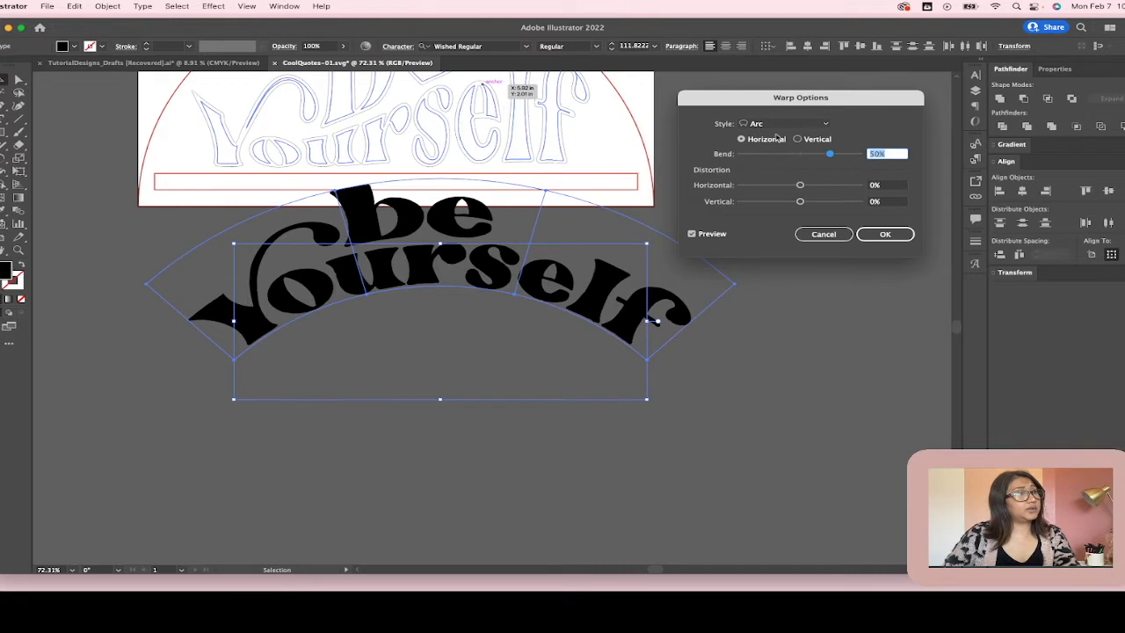
pyautogui.click(826, 126)
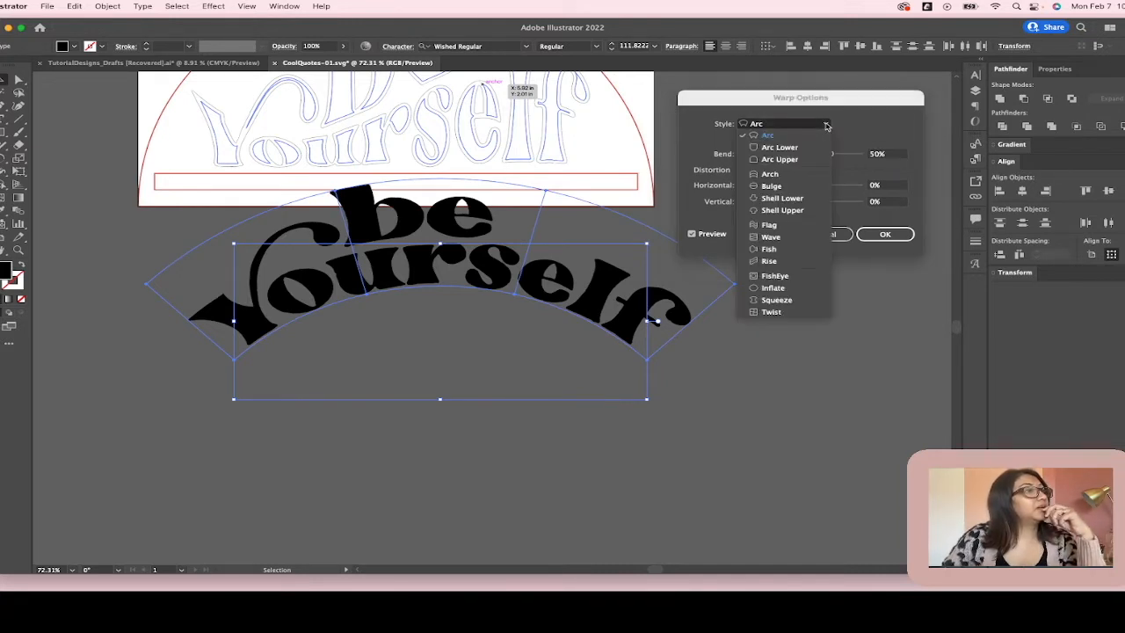
pyautogui.click(777, 237)
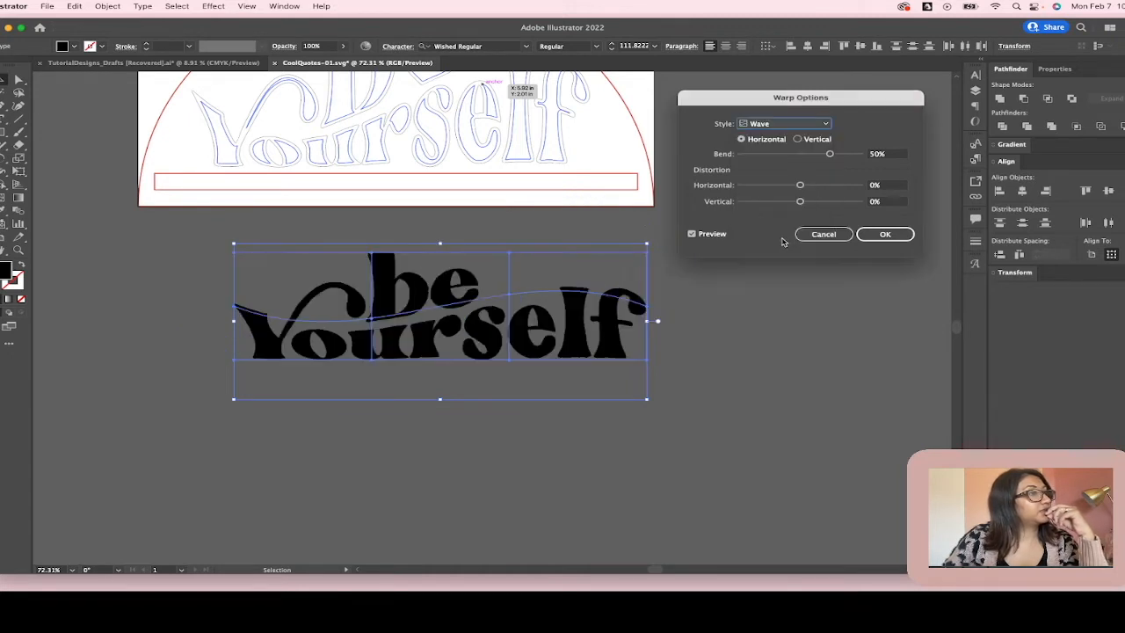
# - Try the Flag warp style with a bend of 28% and 47%, and compare it with the Arch style
pyautogui.click(825, 125)
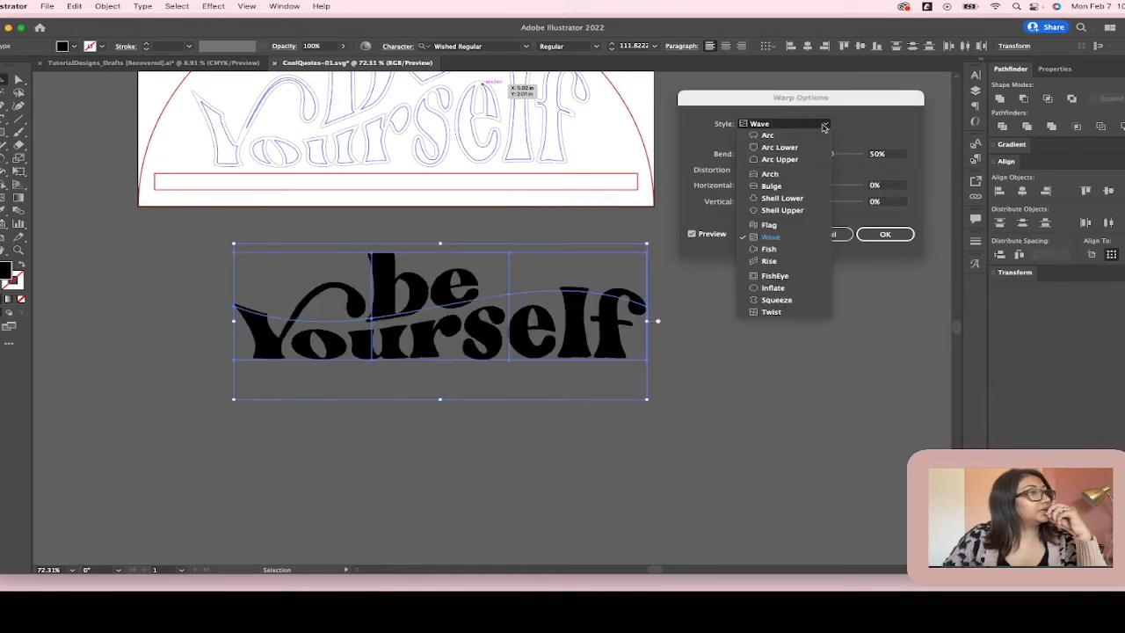
pyautogui.click(773, 225)
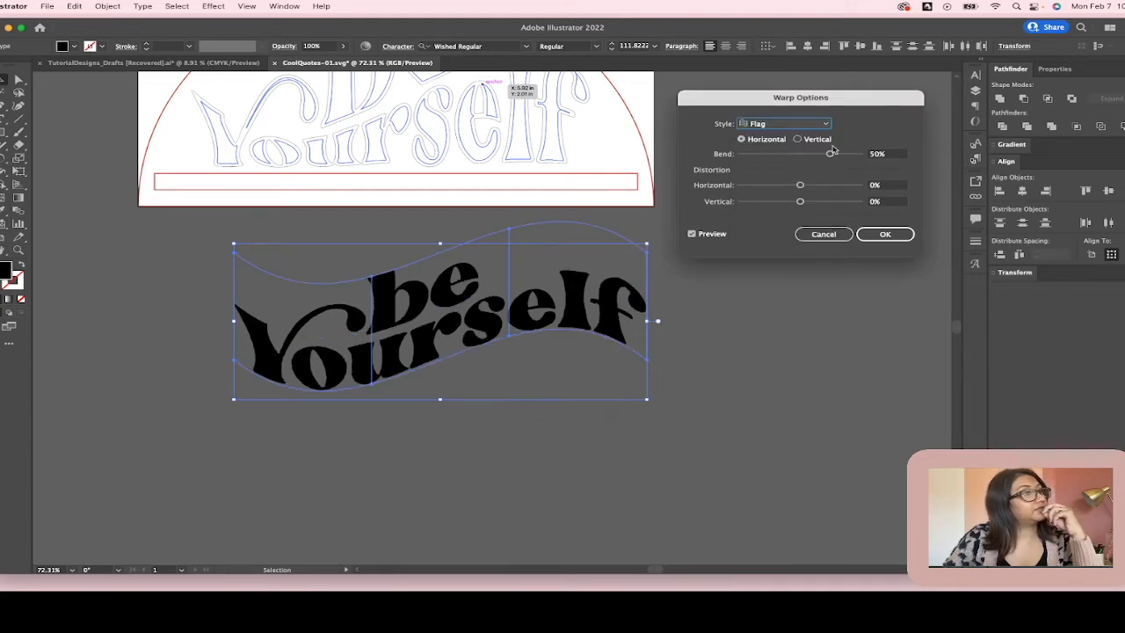
pyautogui.moveTo(825, 157)
pyautogui.mouseDown()
pyautogui.moveTo(765, 159)
pyautogui.moveTo(818, 153)
pyautogui.mouseUp()
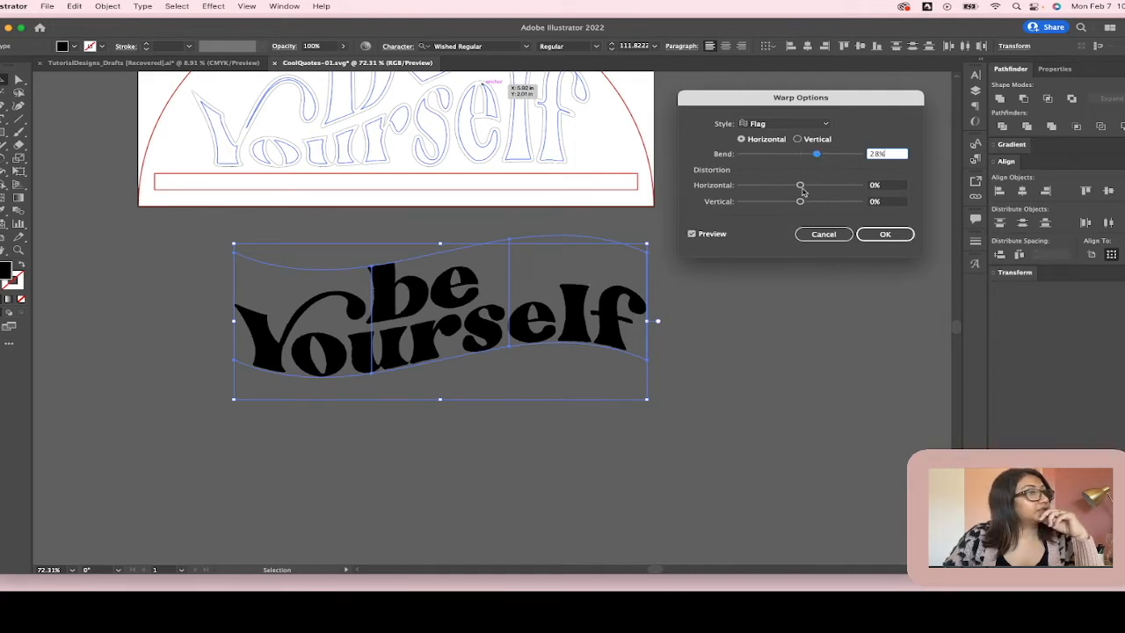
pyautogui.moveTo(819, 155); pyautogui.dragTo(828, 154)
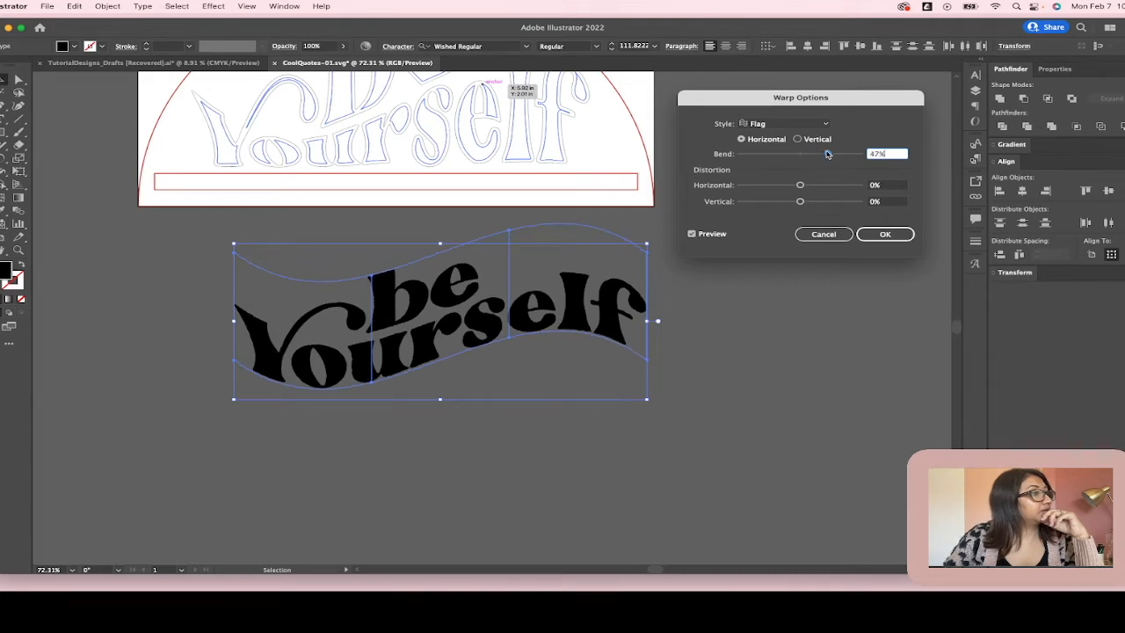
pyautogui.click(821, 123)
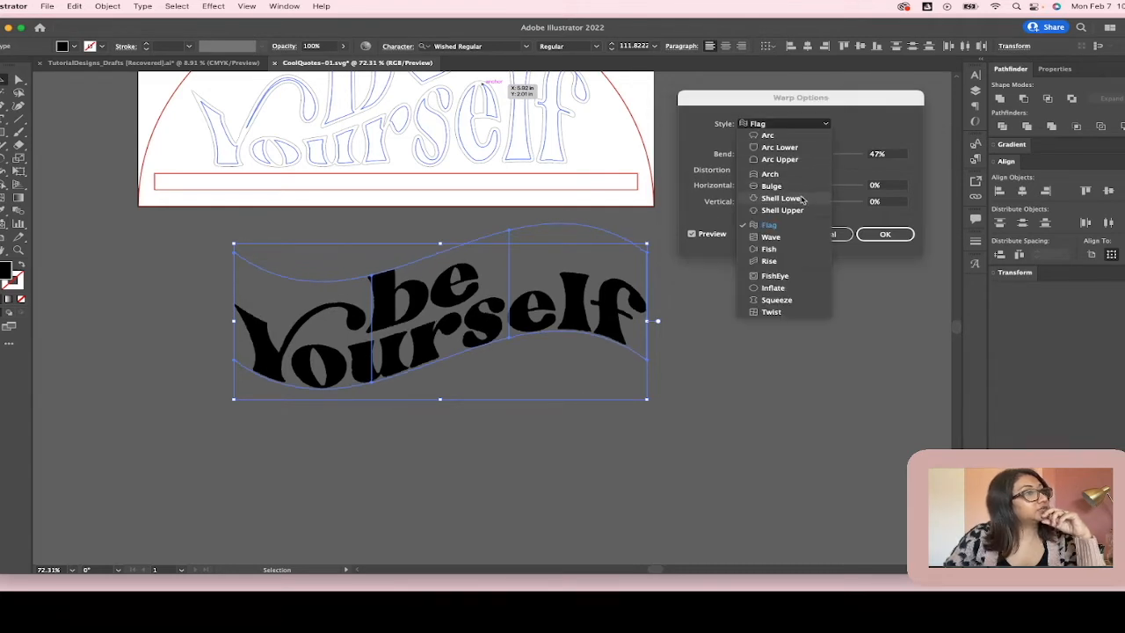
pyautogui.click(793, 174)
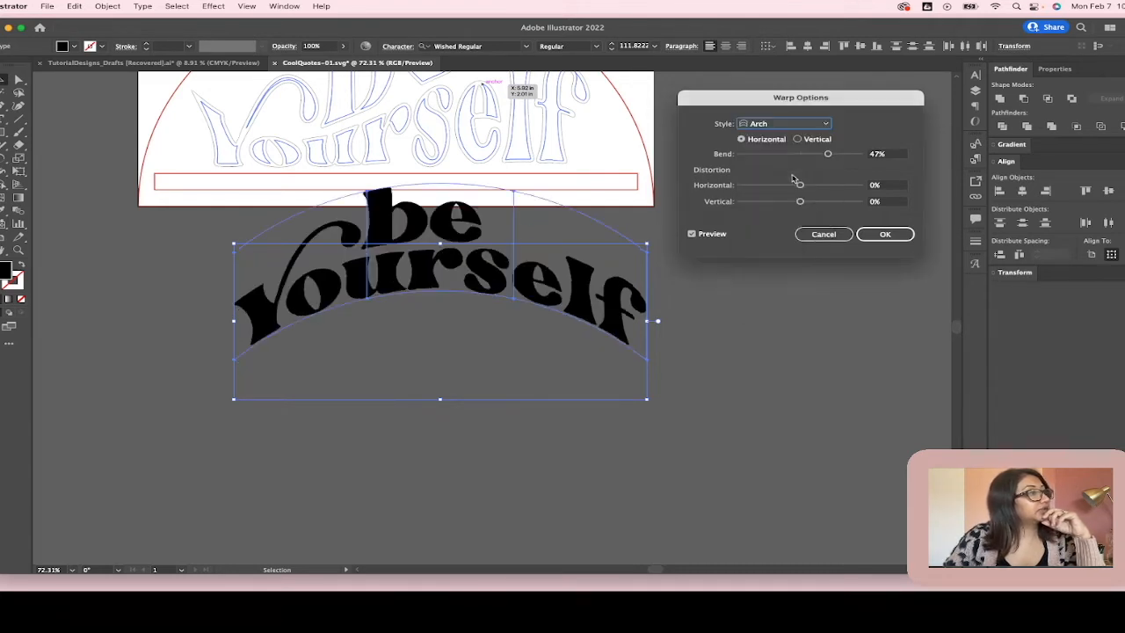
pyautogui.click(824, 125)
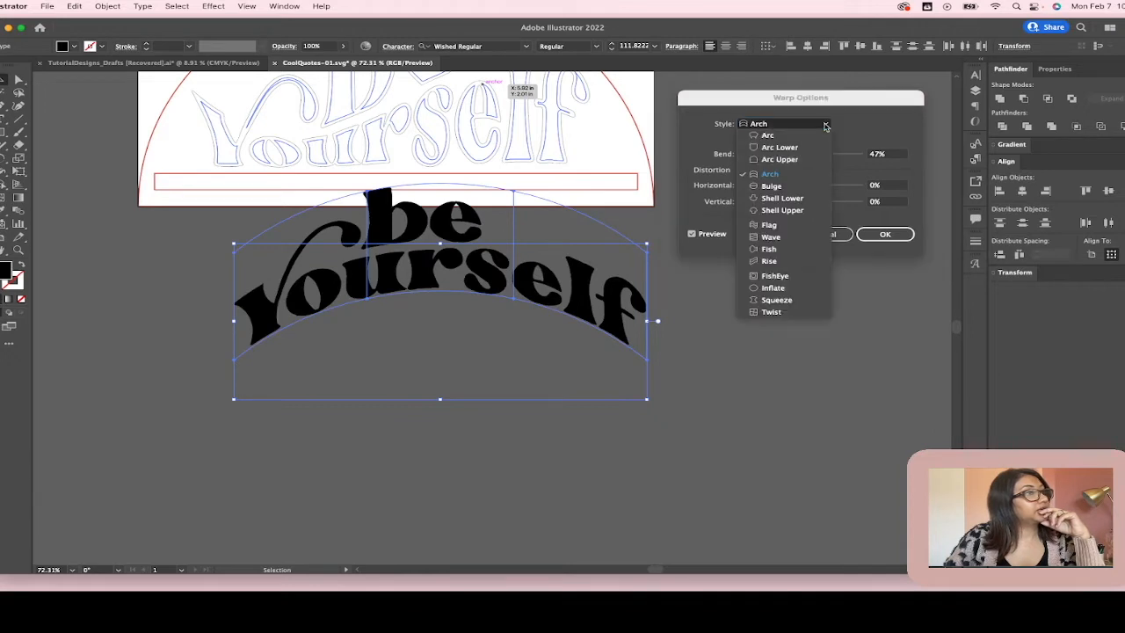
pyautogui.click(796, 228)
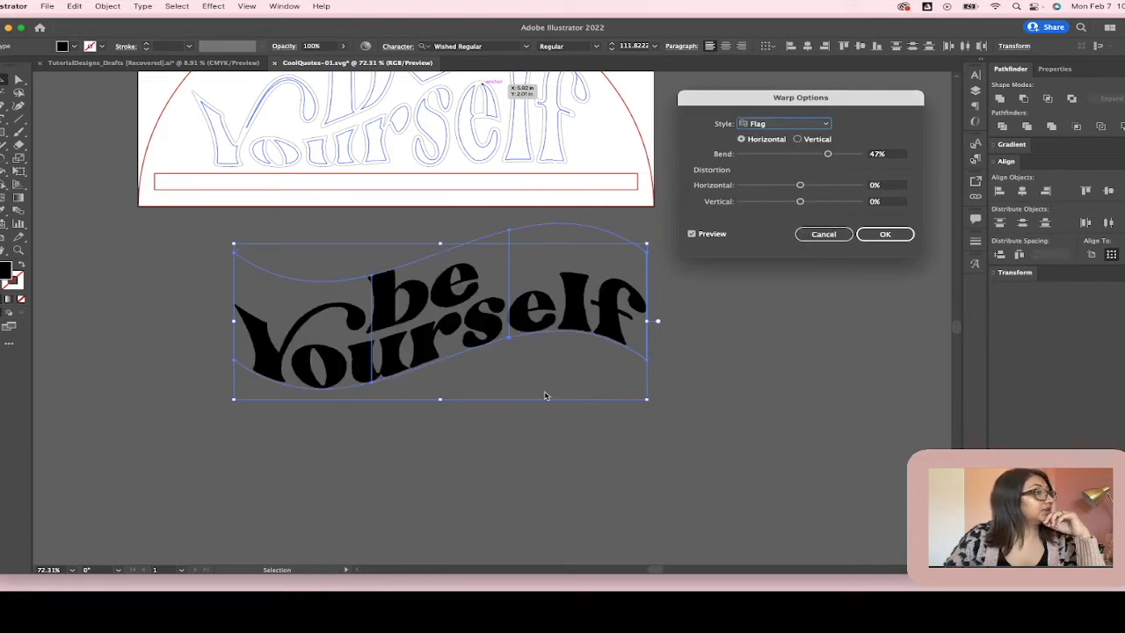
# - Set the warp's bend to 49% and its vertical distortion to -4%, and preview the FishEye style
pyautogui.moveTo(828, 154); pyautogui.dragTo(831, 155)
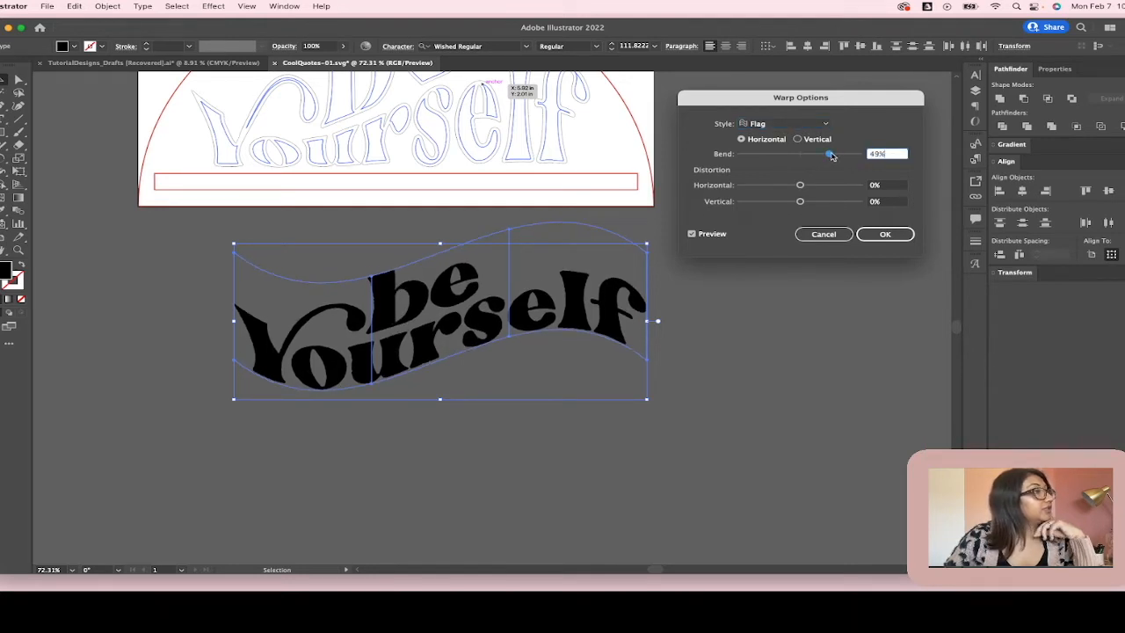
pyautogui.moveTo(800, 202); pyautogui.dragTo(799, 201)
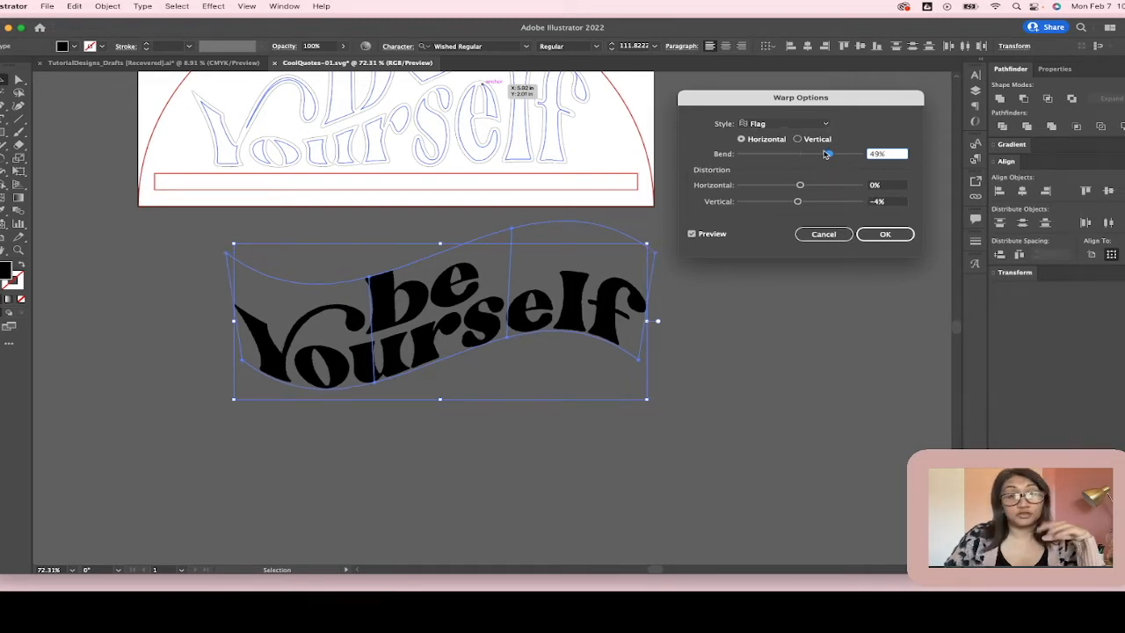
pyautogui.click(824, 125)
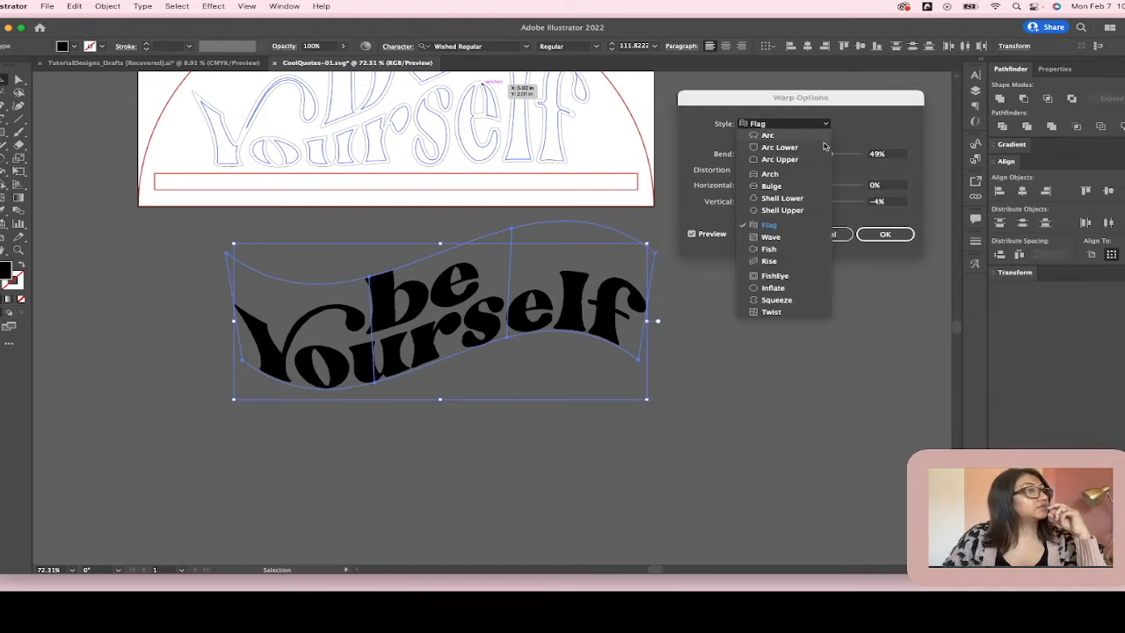
pyautogui.click(787, 276)
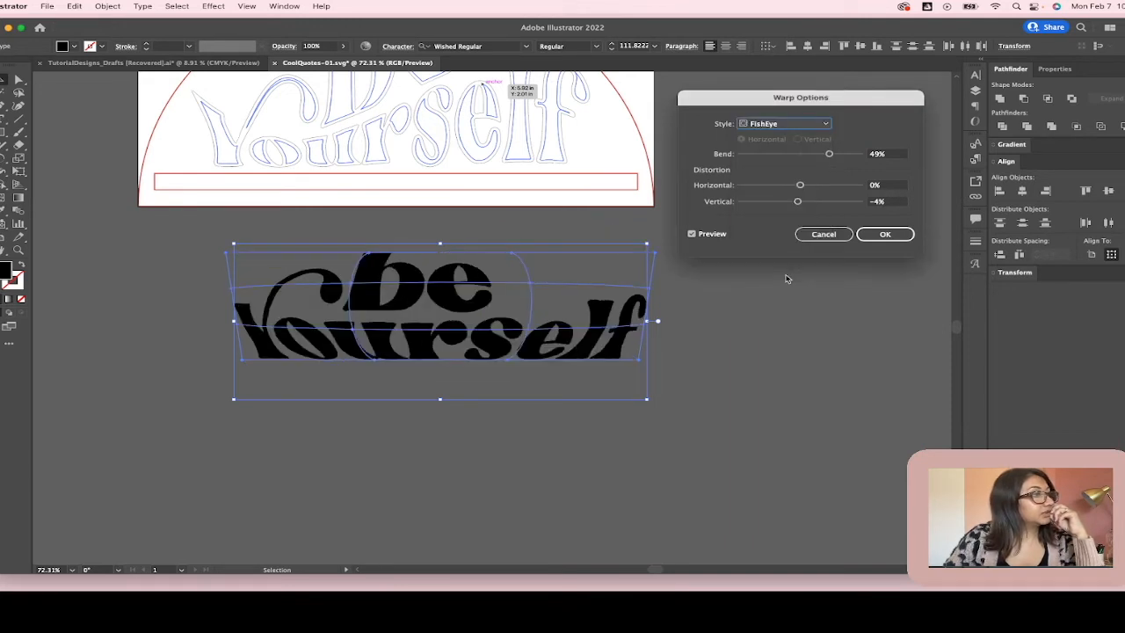
# - Apply the warp to the lettering using the horizontal Wave style with an 81% bend
pyautogui.click(826, 125)
pyautogui.click(797, 235)
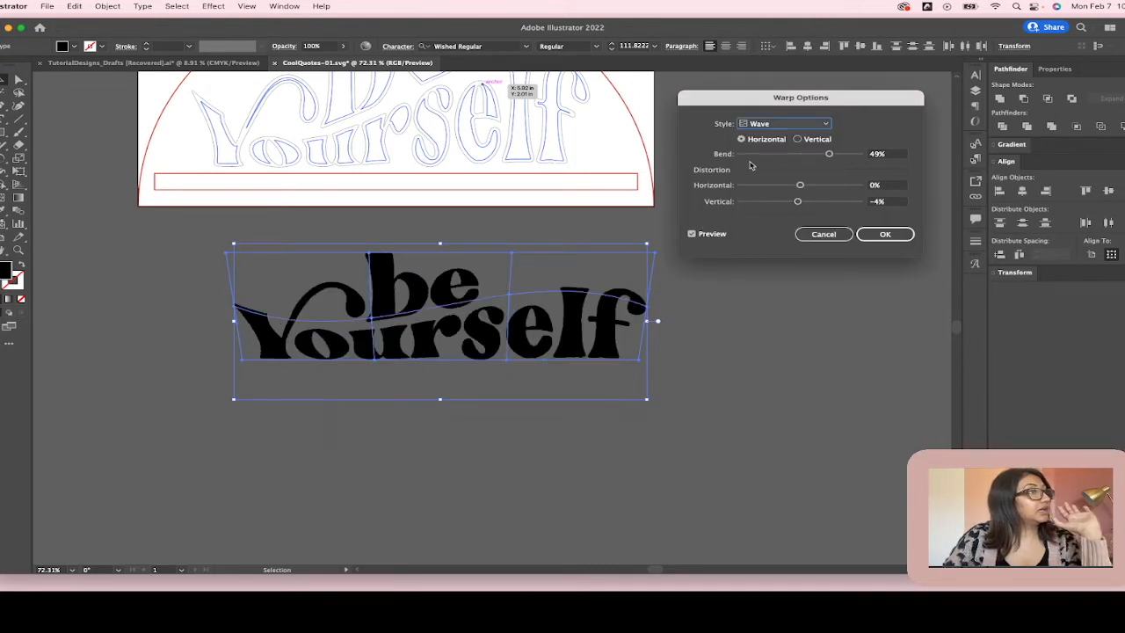
pyautogui.moveTo(829, 154); pyautogui.dragTo(849, 155)
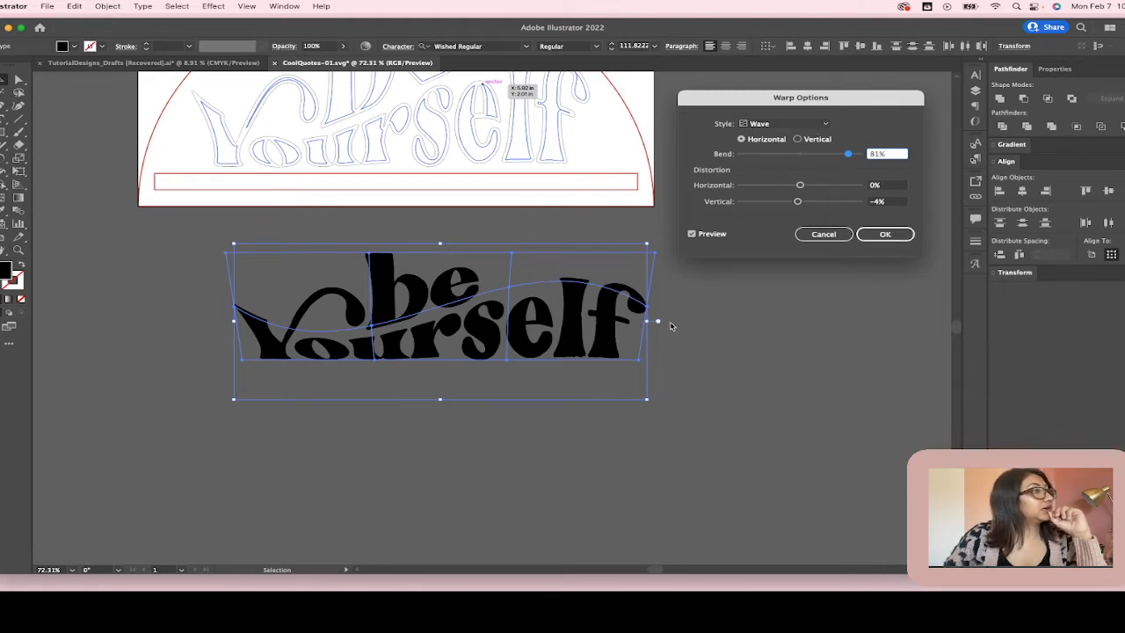
pyautogui.click(883, 235)
pyautogui.scroll(3, 615, 334)
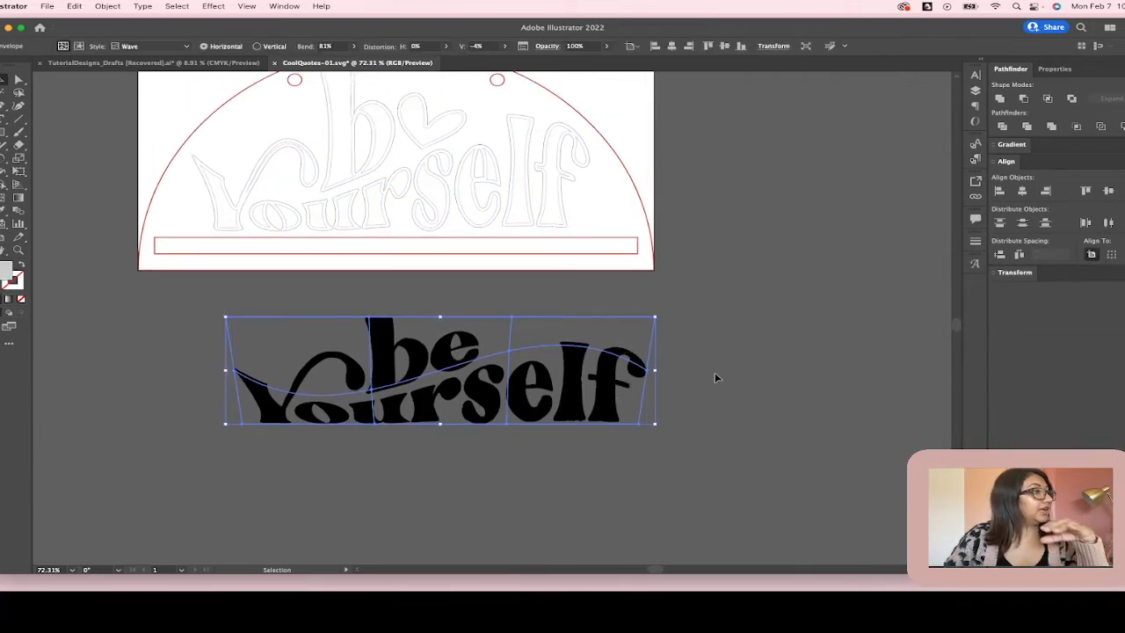
pyautogui.scroll(-2, 713, 378)
pyautogui.scroll(3, 633, 320)
pyautogui.scroll(-1, 628, 323)
# - Expand the warped lettering into editable vector shapes and deselect it
pyautogui.click(116, 15)
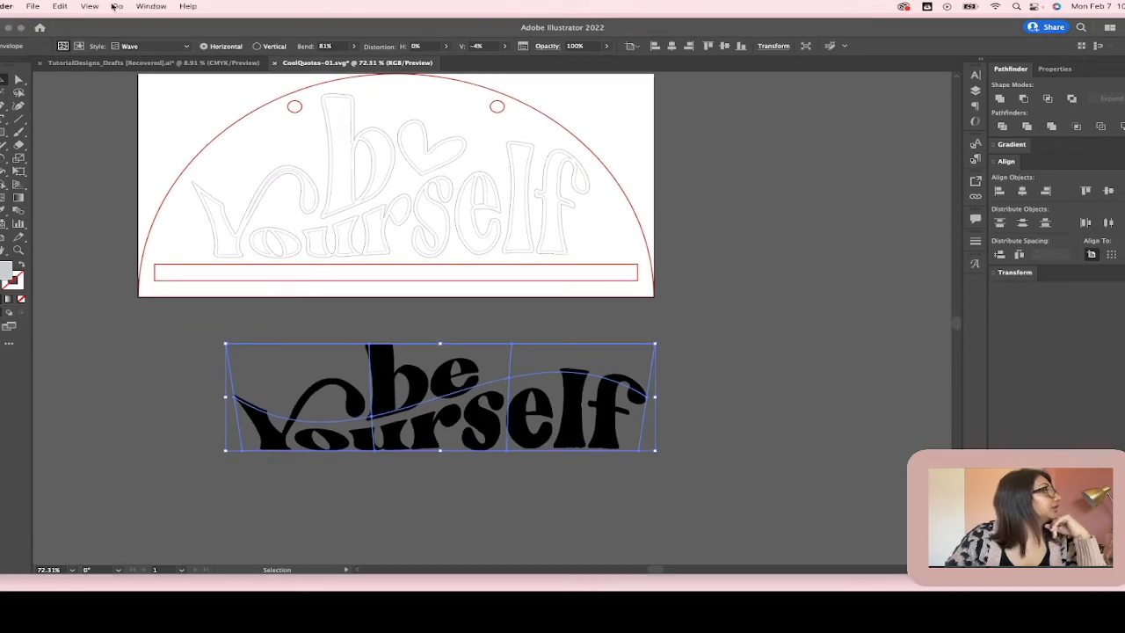
pyautogui.click(329, 320)
pyautogui.click(106, 6)
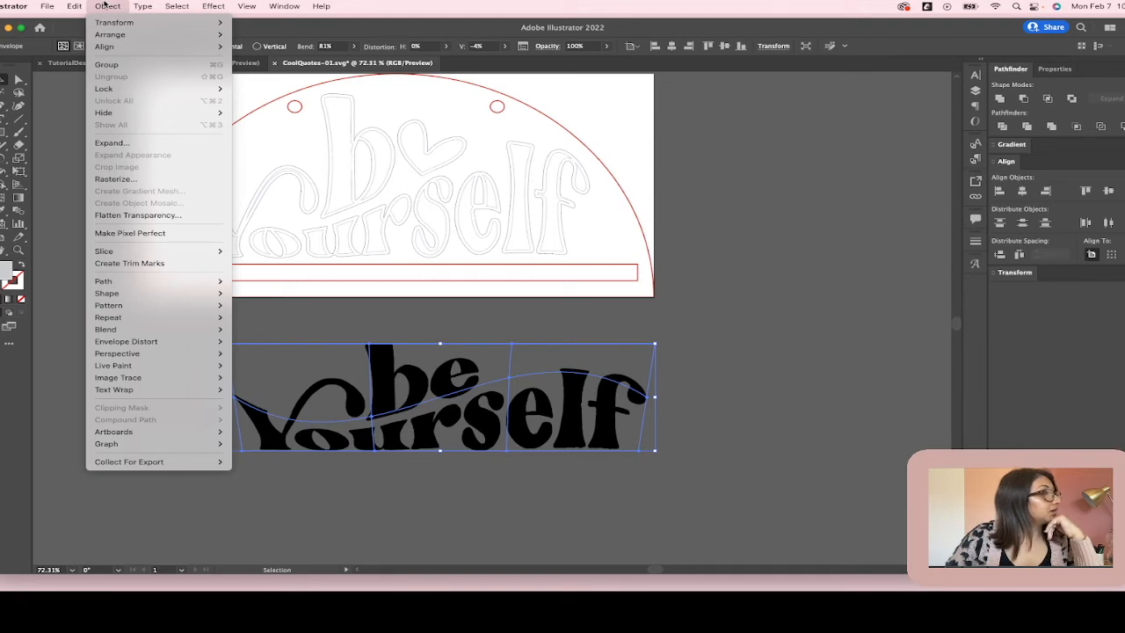
pyautogui.click(884, 311)
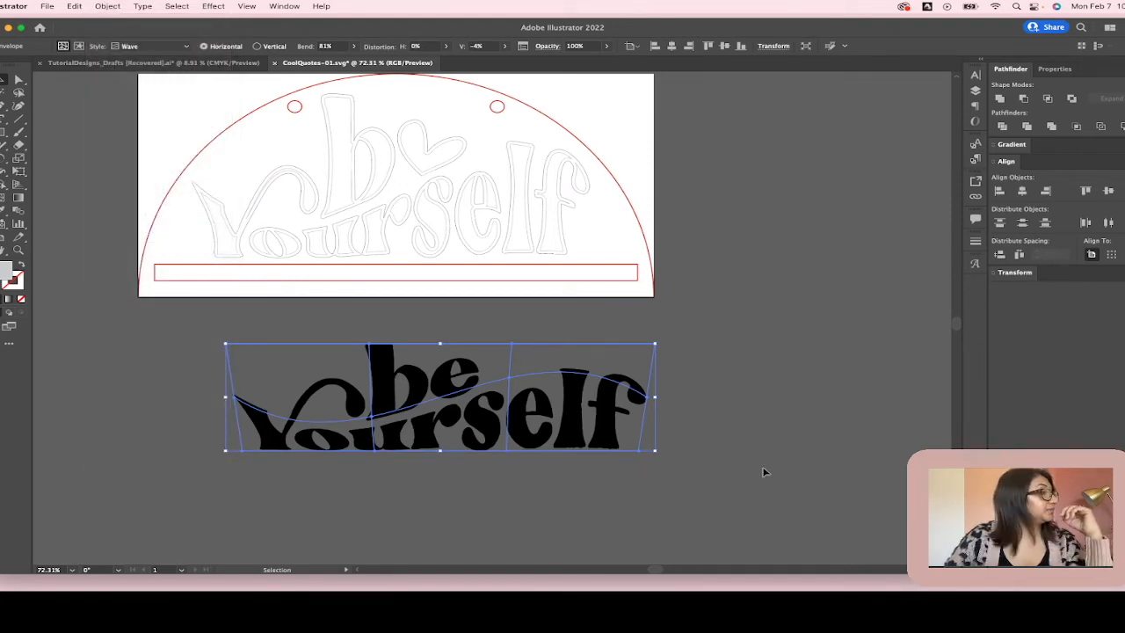
pyautogui.click(108, 6)
pyautogui.click(139, 142)
pyautogui.click(608, 373)
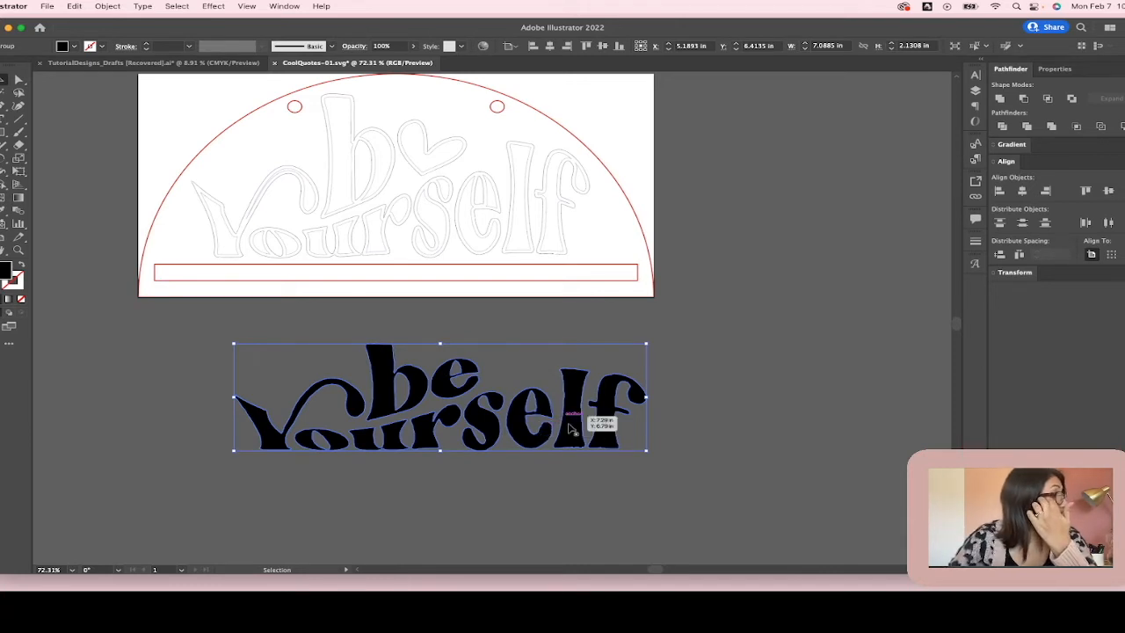
pyautogui.click(749, 482)
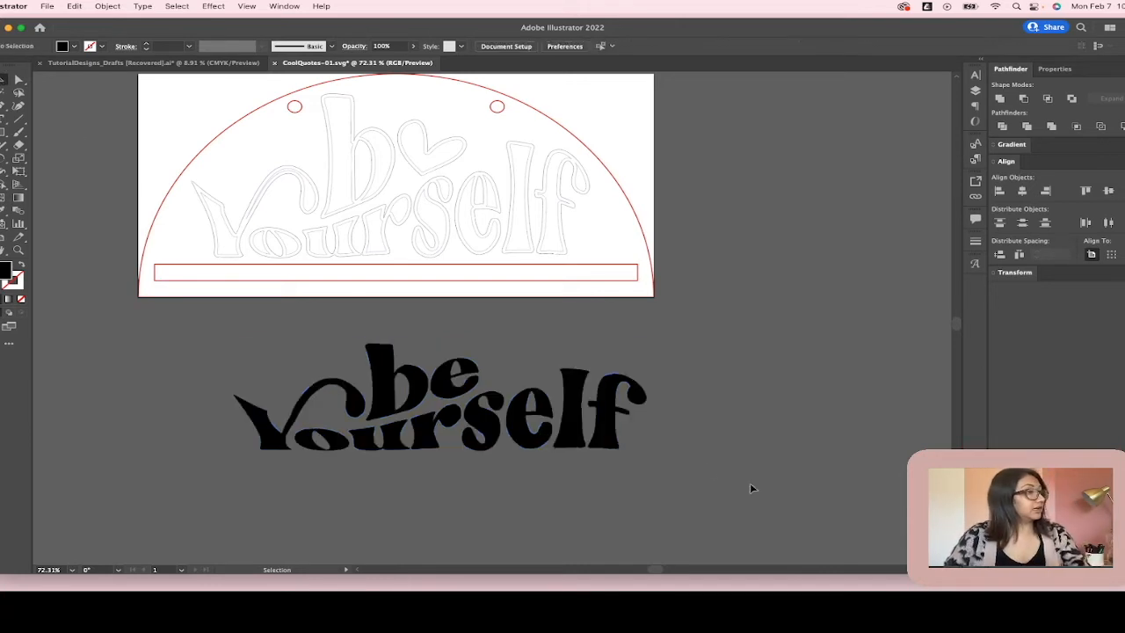
pyautogui.click(636, 434)
pyautogui.doubleClick(342, 449)
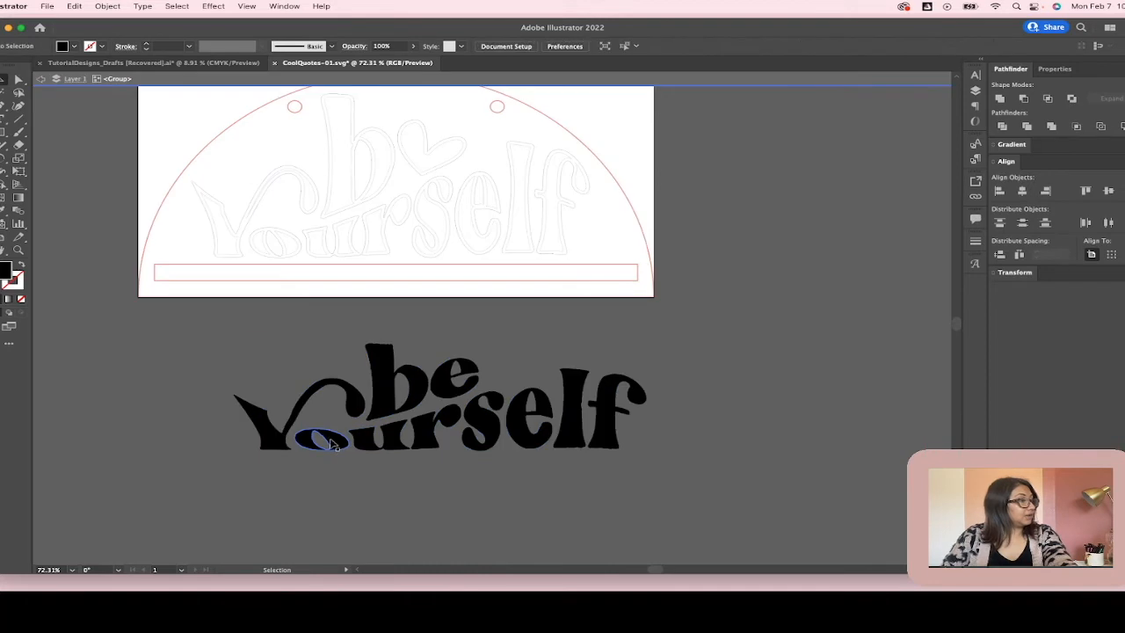
pyautogui.click(566, 347)
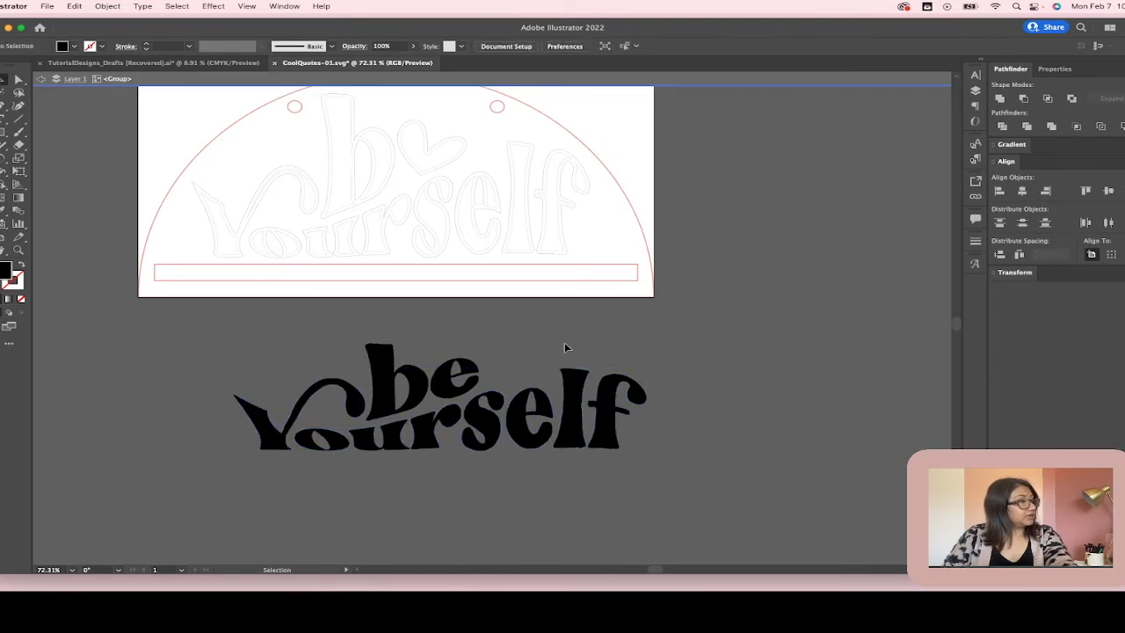
pyautogui.doubleClick(484, 341)
# - Ungroup the expanded lettering so that "be" and "Yourself" are separate groups
pyautogui.click(604, 422)
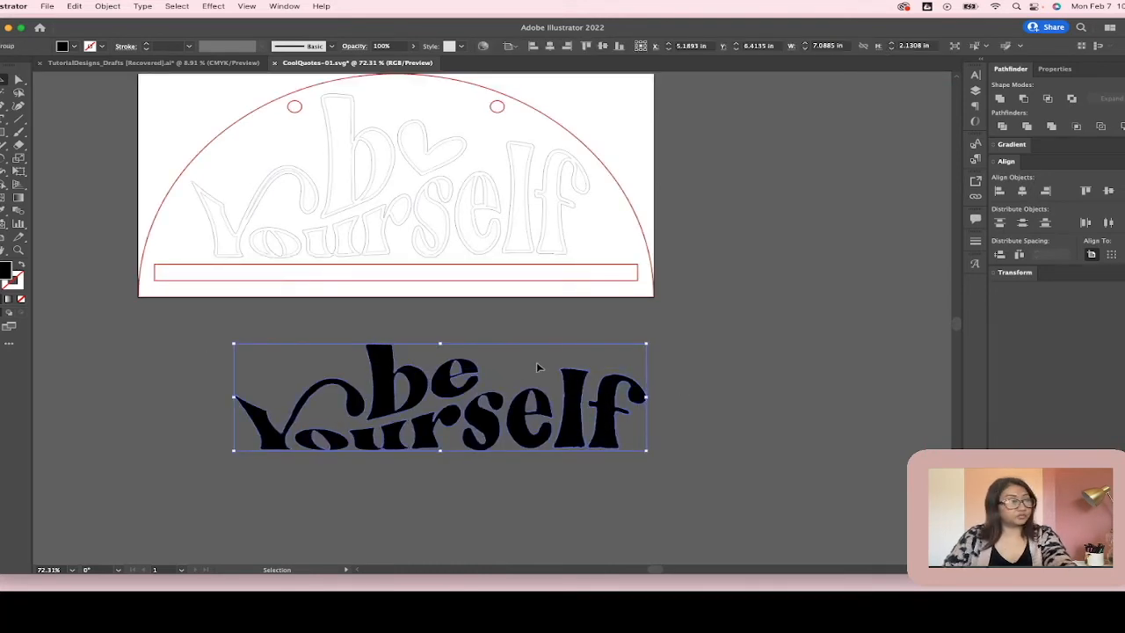
pyautogui.rightClick(555, 419)
pyautogui.click(591, 482)
pyautogui.click(773, 452)
# - Isolate the "Yourself" group and stretch its Y upward slightly while keeping its baseline
pyautogui.click(369, 449)
pyautogui.doubleClick(318, 440)
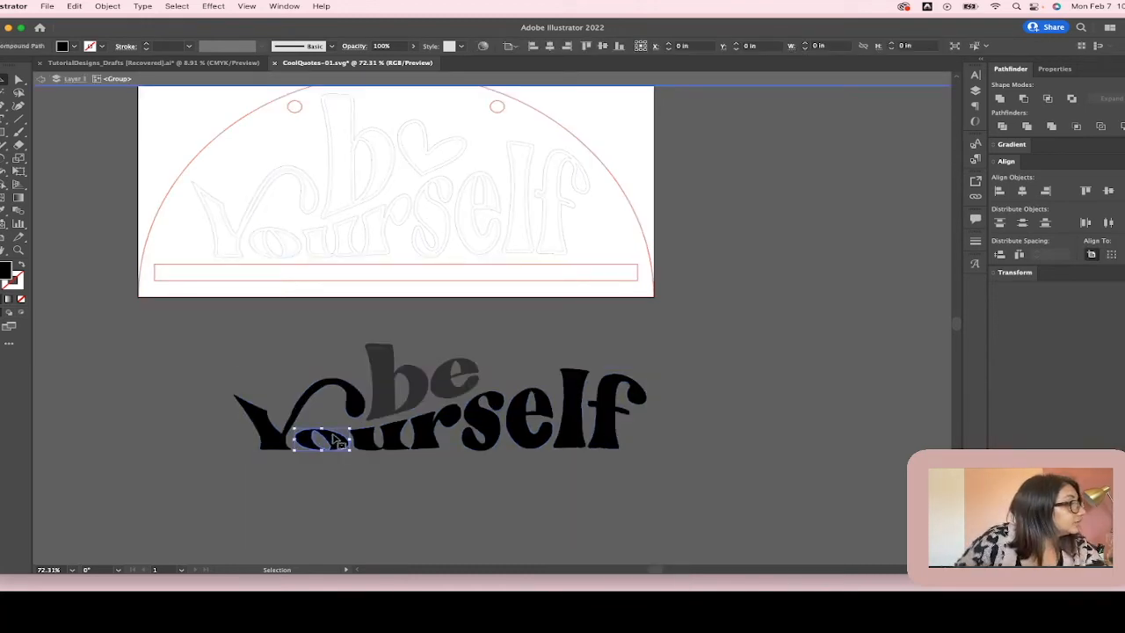
pyautogui.moveTo(356, 424); pyautogui.dragTo(357, 425)
pyautogui.click(310, 397)
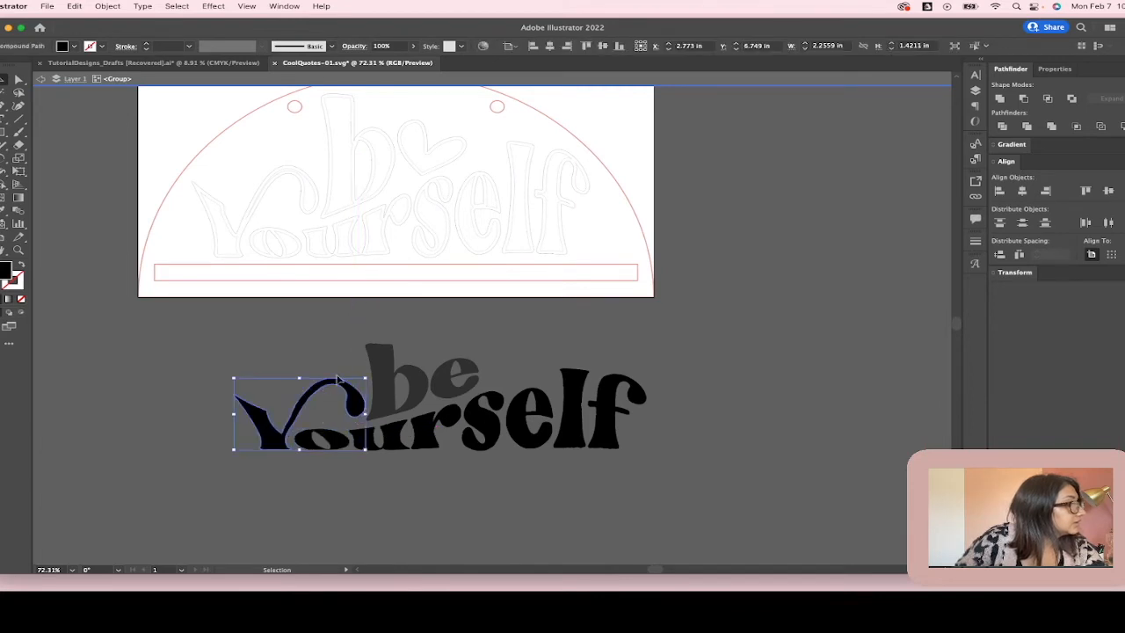
pyautogui.moveTo(300, 377); pyautogui.dragTo(299, 357)
# - Adjust the height of the remaining letters in "Yourself" one by one, stretching the l and f upward, and leave the isolated group
pyautogui.click(318, 443)
pyautogui.moveTo(320, 428); pyautogui.dragTo(613, 359)
pyautogui.click(380, 439)
pyautogui.click(427, 422)
pyautogui.click(479, 411)
pyautogui.click(532, 394)
pyautogui.click(573, 385)
pyautogui.click(613, 392)
pyautogui.click(703, 393)
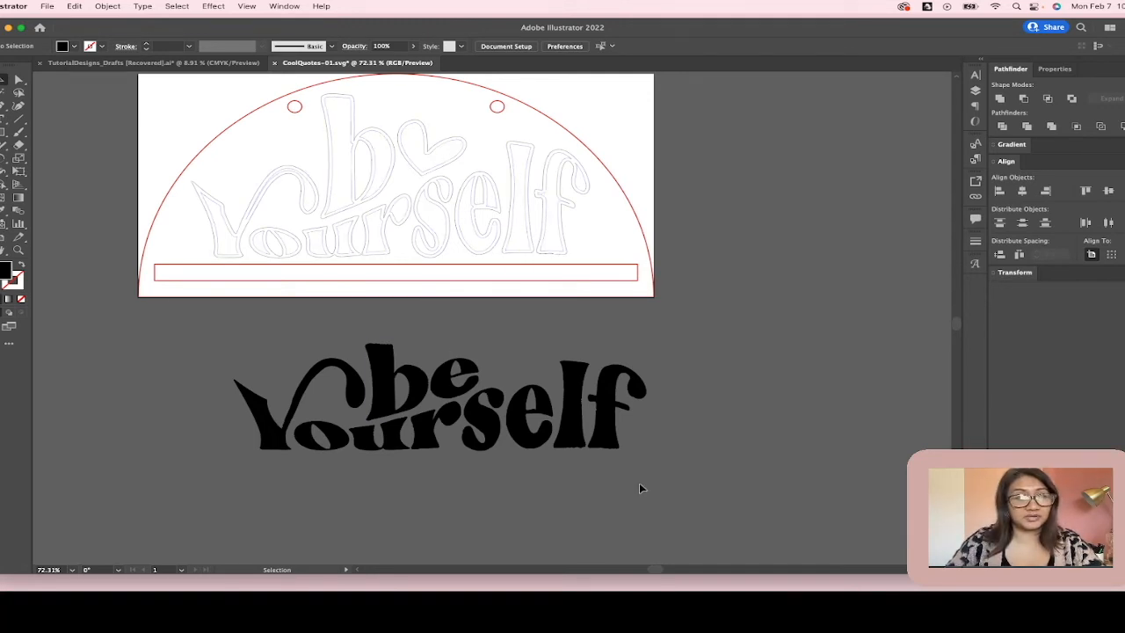
# - Isolate the "be" group and stretch the b upward to about 1.72 in tall and the e to about 0.88 in, then leave isolation
pyautogui.click(413, 369)
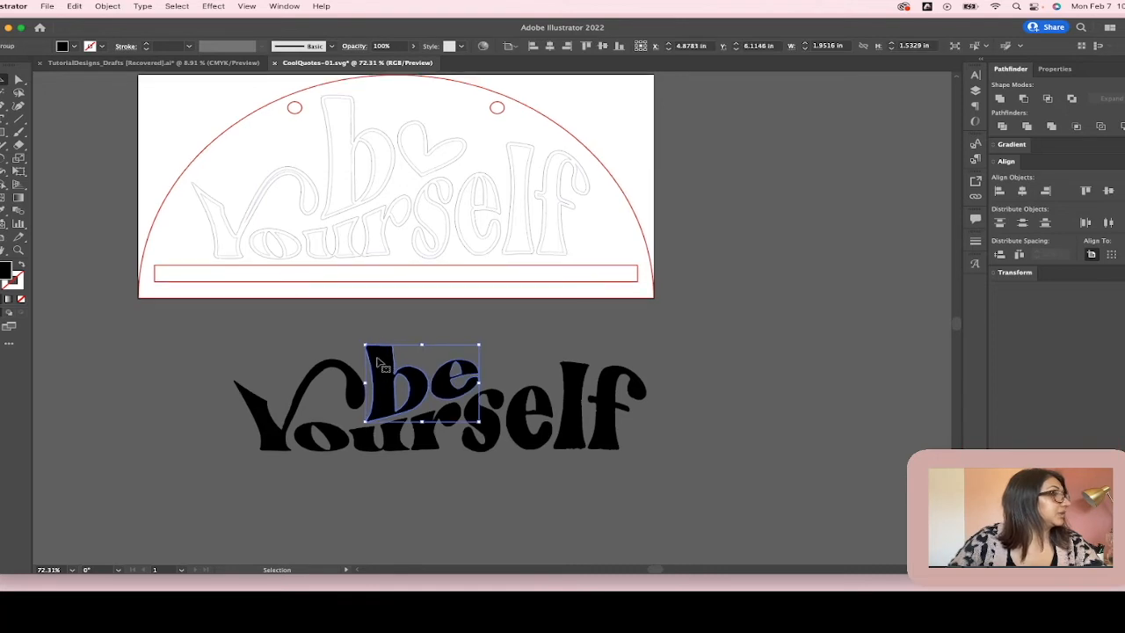
pyautogui.doubleClick(400, 373)
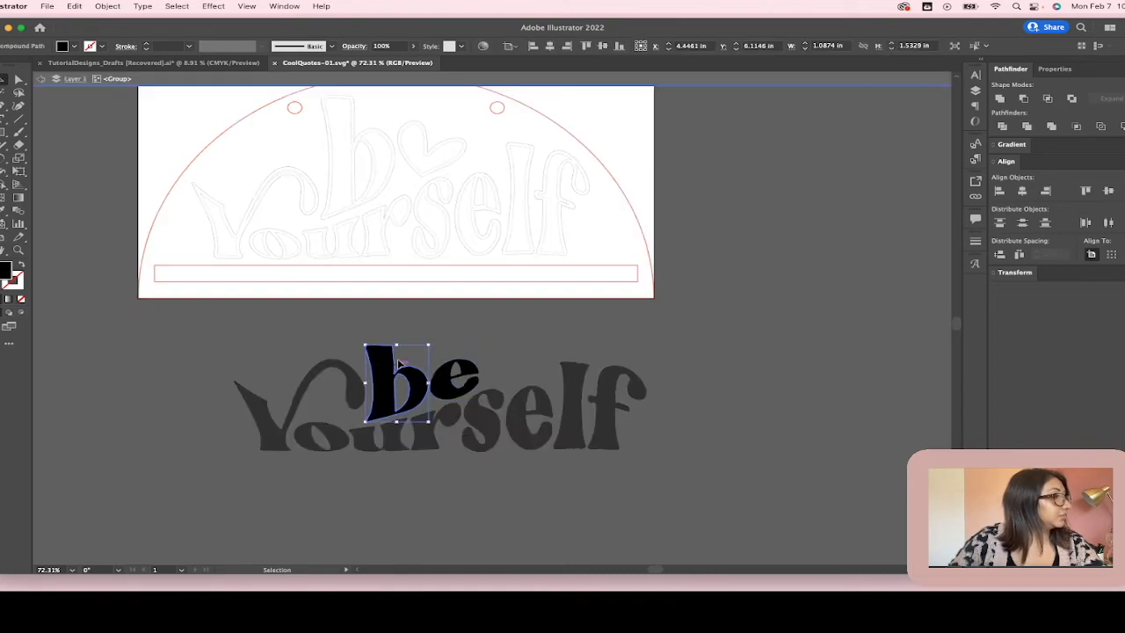
pyautogui.moveTo(399, 346); pyautogui.dragTo(399, 335)
pyautogui.click(455, 363)
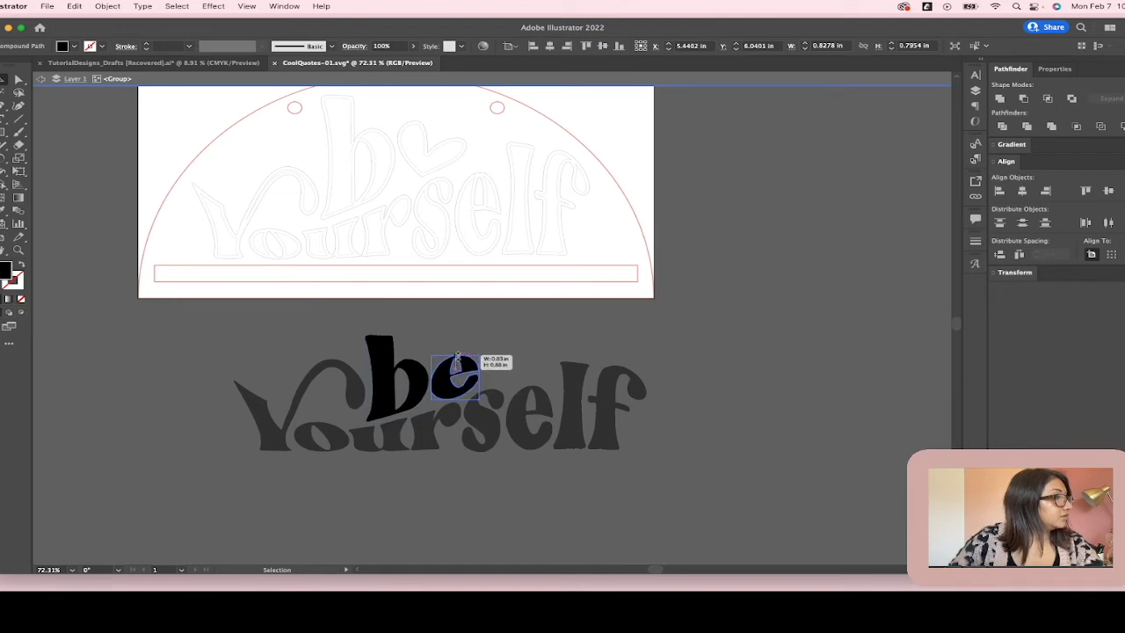
pyautogui.doubleClick(537, 334)
pyautogui.click(466, 376)
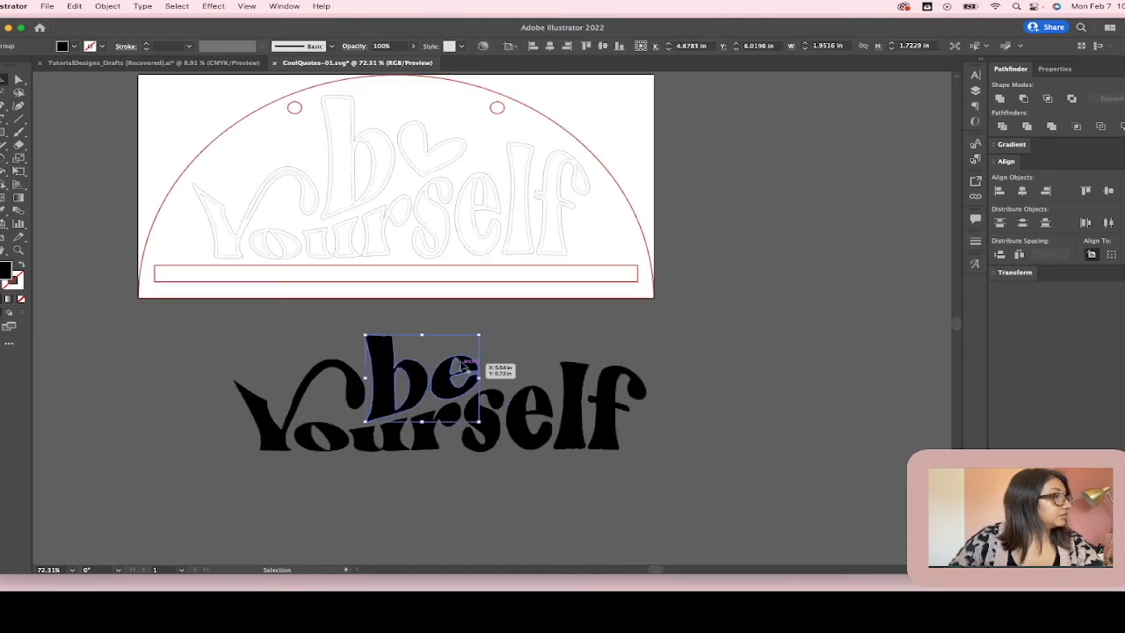
pyautogui.click(589, 505)
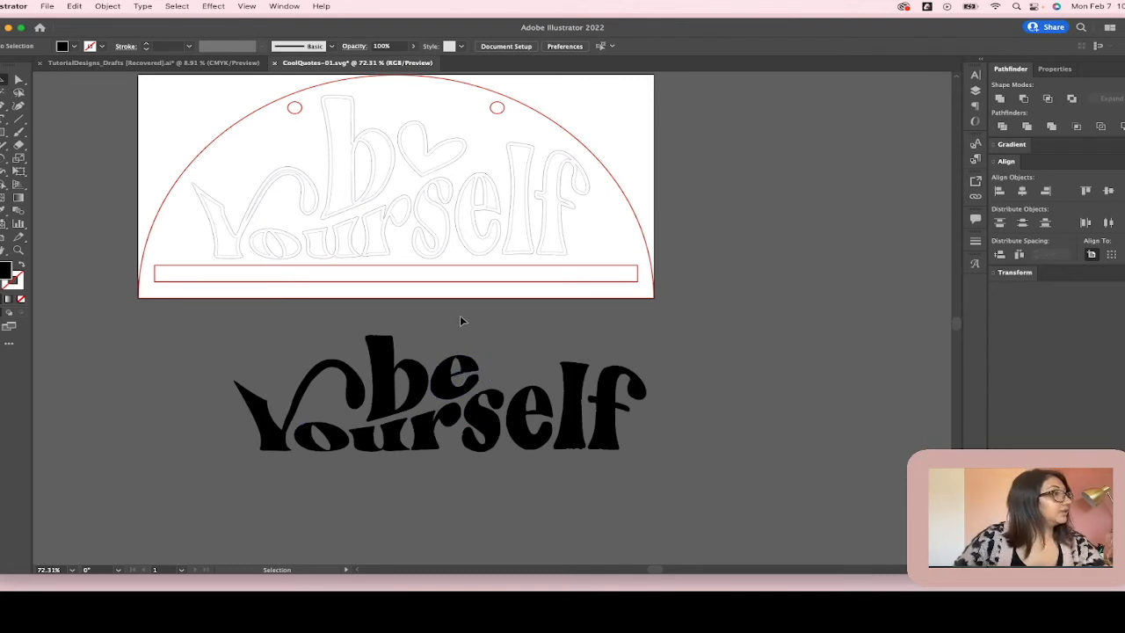
# - Delete the letter e from the "be" group, leaving room beside the b for a heart, and exit the isolated group
pyautogui.click(457, 375)
pyautogui.click(507, 348)
pyautogui.click(445, 382)
pyautogui.doubleClick(446, 382)
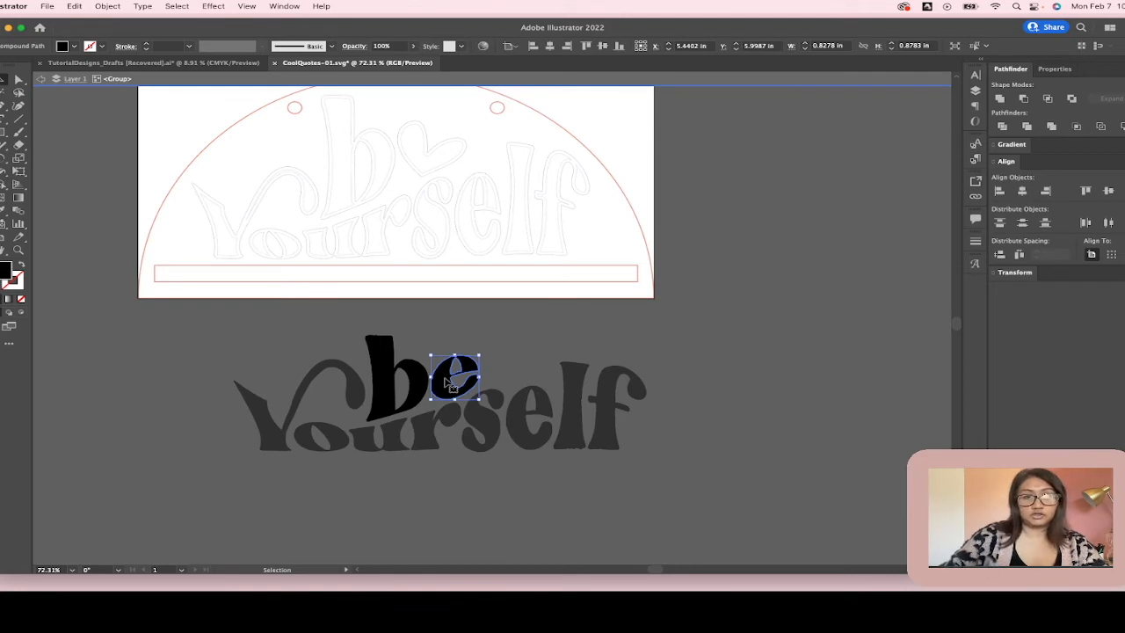
pyautogui.press('Delete')
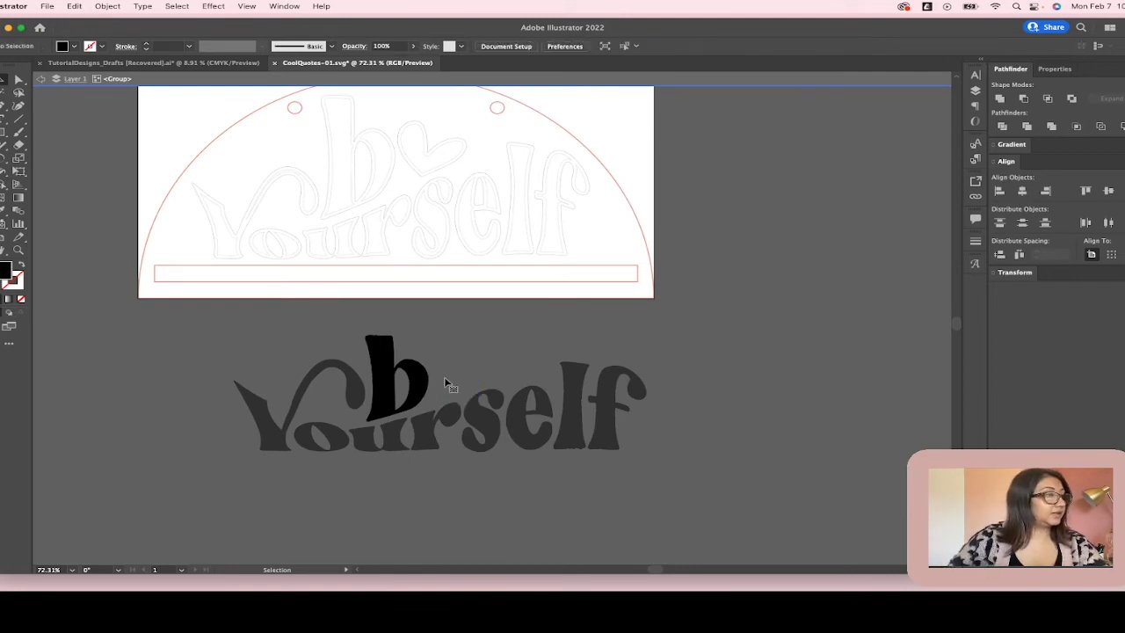
pyautogui.press('Escape')
# - With the Type tool active, look through the installed font list and its samples for a doodle font with a heart
pyautogui.click(3, 119)
pyautogui.click(620, 46)
pyautogui.scroll(-10, 666, 324)
pyautogui.scroll(-20, 715, 369)
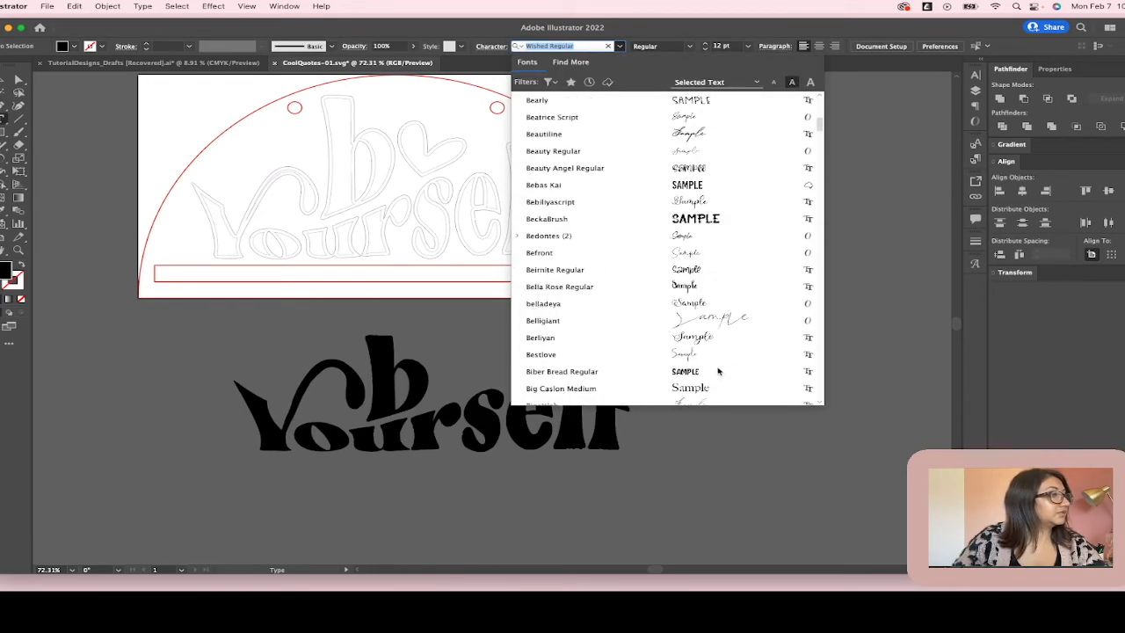
pyautogui.scroll(-20, 715, 353)
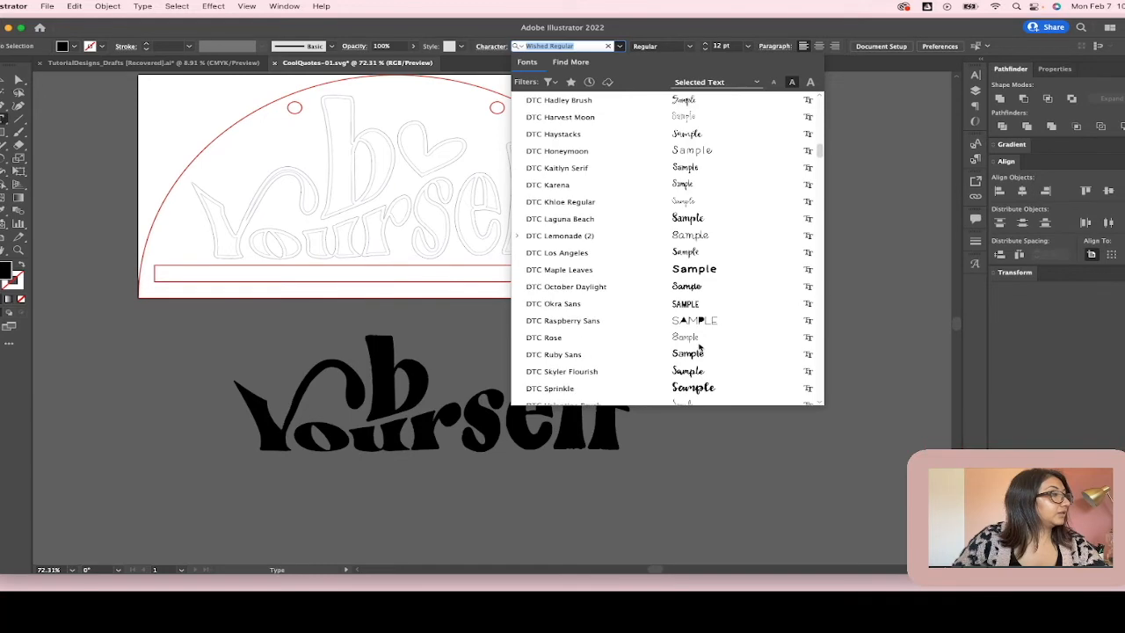
pyautogui.scroll(-20, 694, 347)
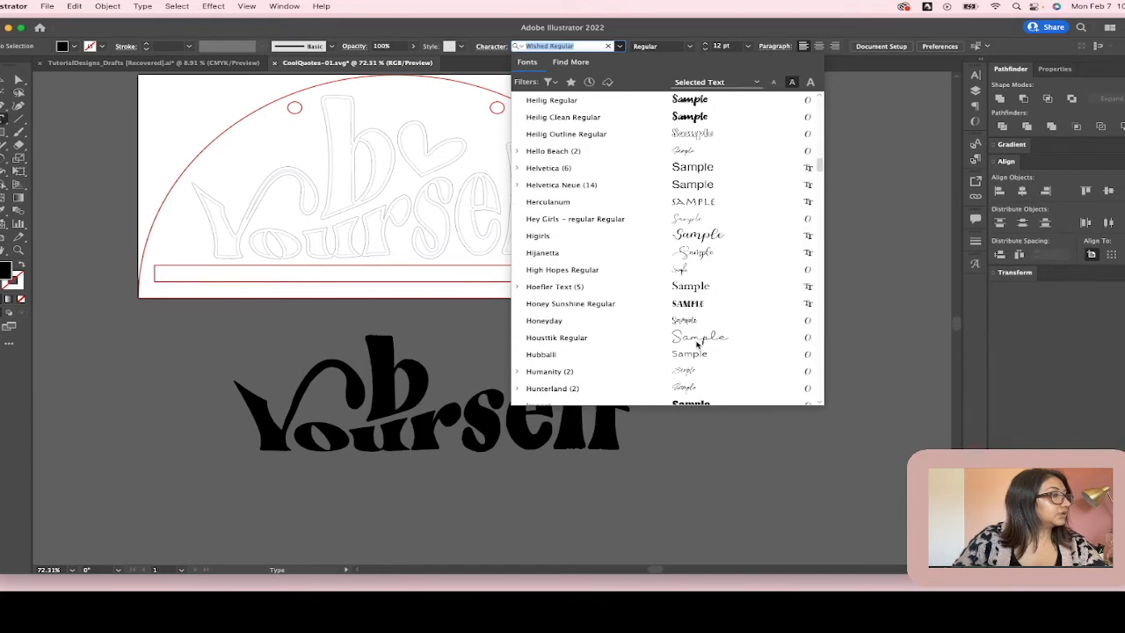
pyautogui.scroll(-10, 679, 355)
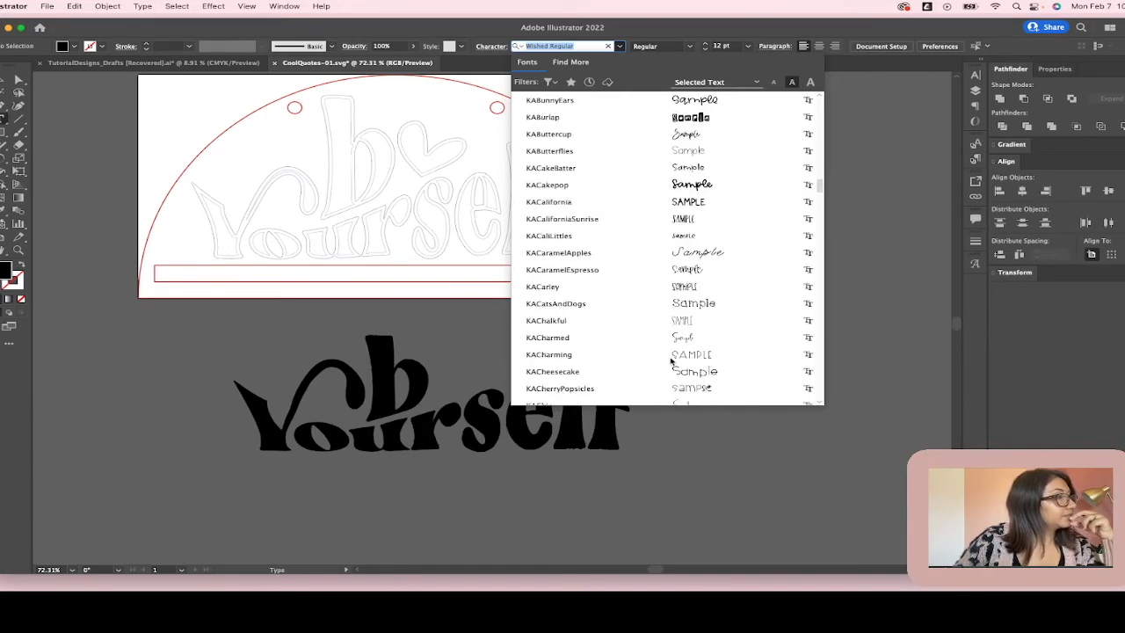
pyautogui.moveTo(819, 185); pyautogui.dragTo(833, 236)
pyautogui.scroll(5, 691, 294)
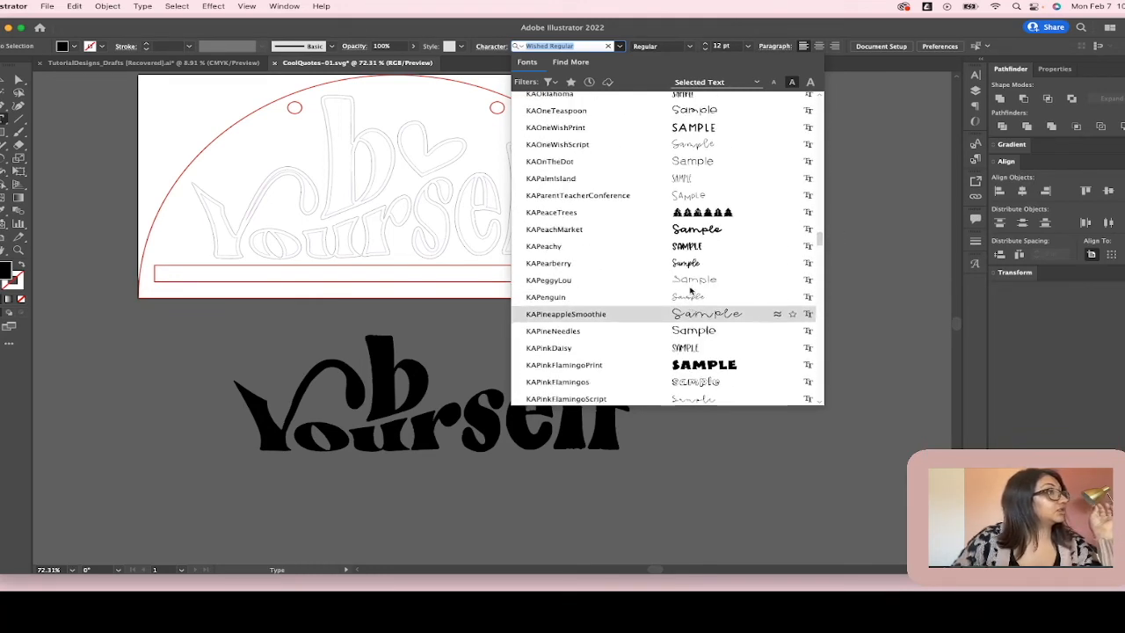
pyautogui.scroll(-15, 691, 295)
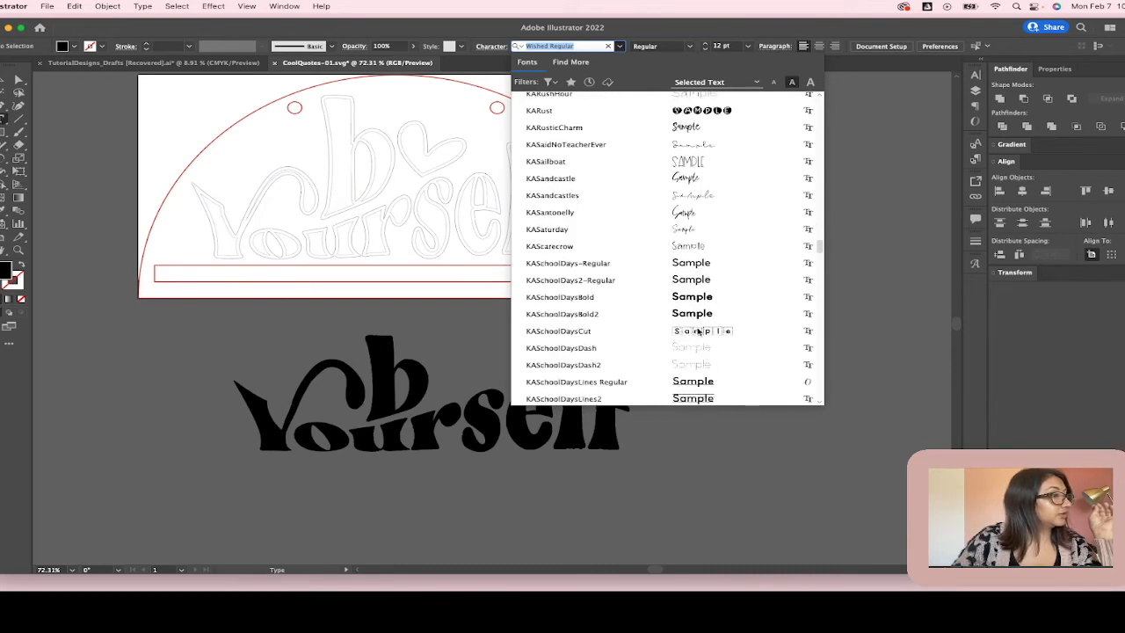
pyautogui.scroll(-5, 698, 331)
pyautogui.scroll(5, 699, 331)
pyautogui.scroll(5, 699, 331)
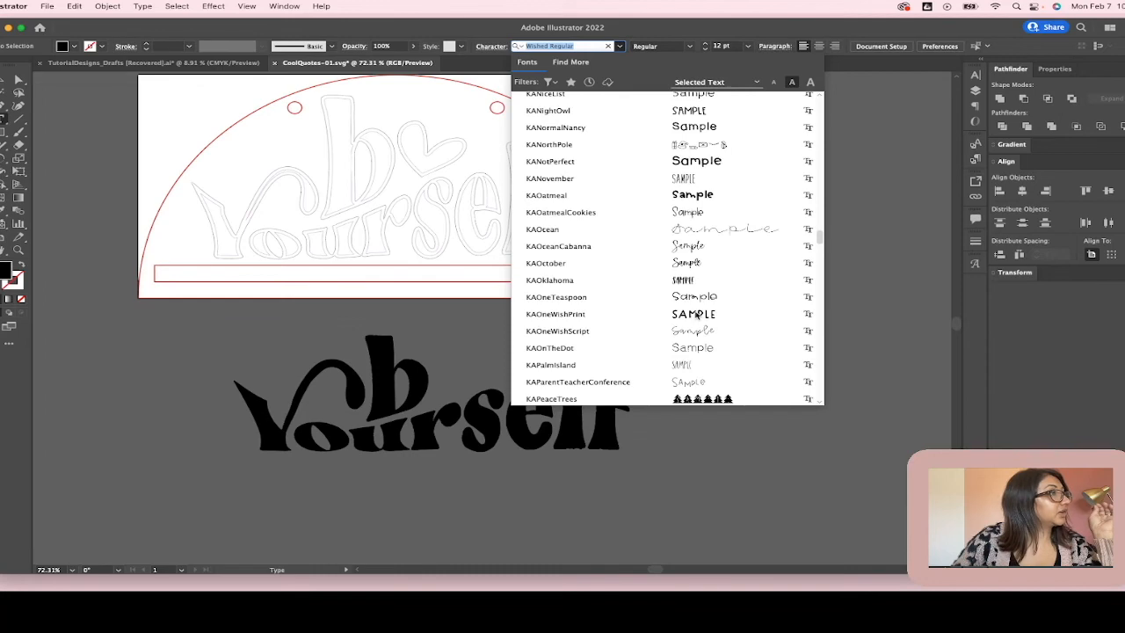
pyautogui.scroll(5, 698, 316)
pyautogui.scroll(5, 695, 318)
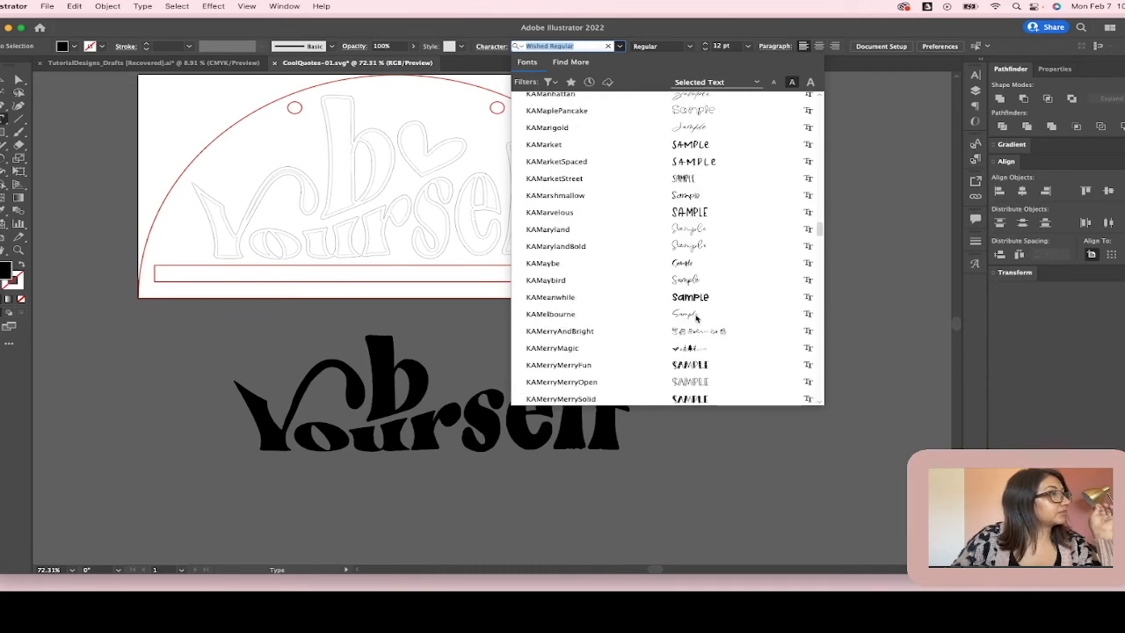
pyautogui.scroll(-20, 698, 314)
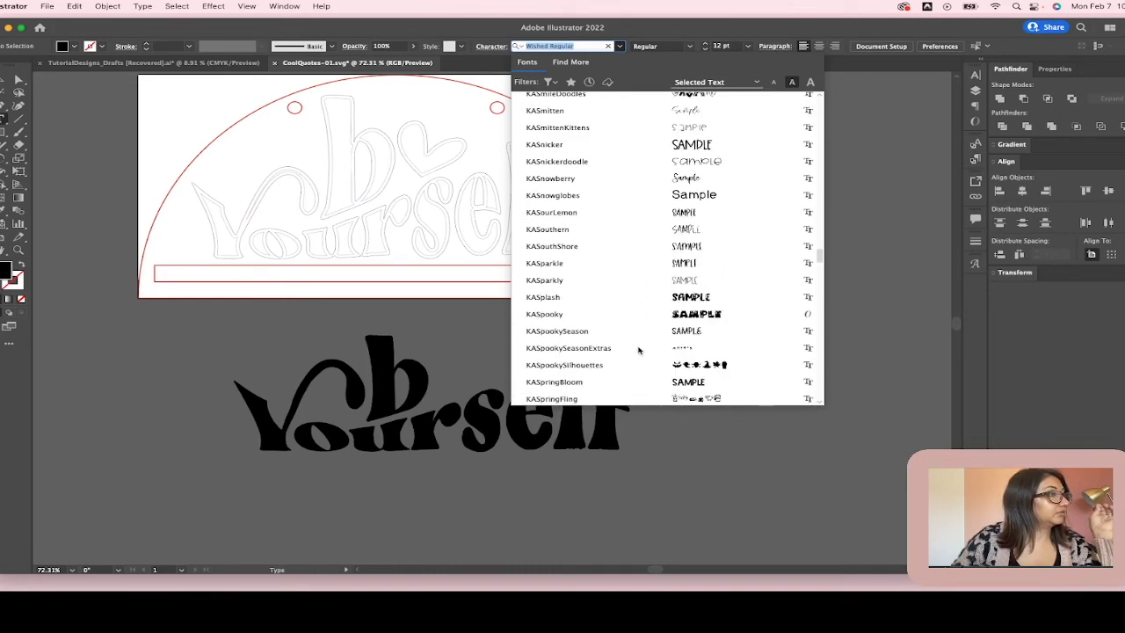
pyautogui.scroll(-15, 644, 348)
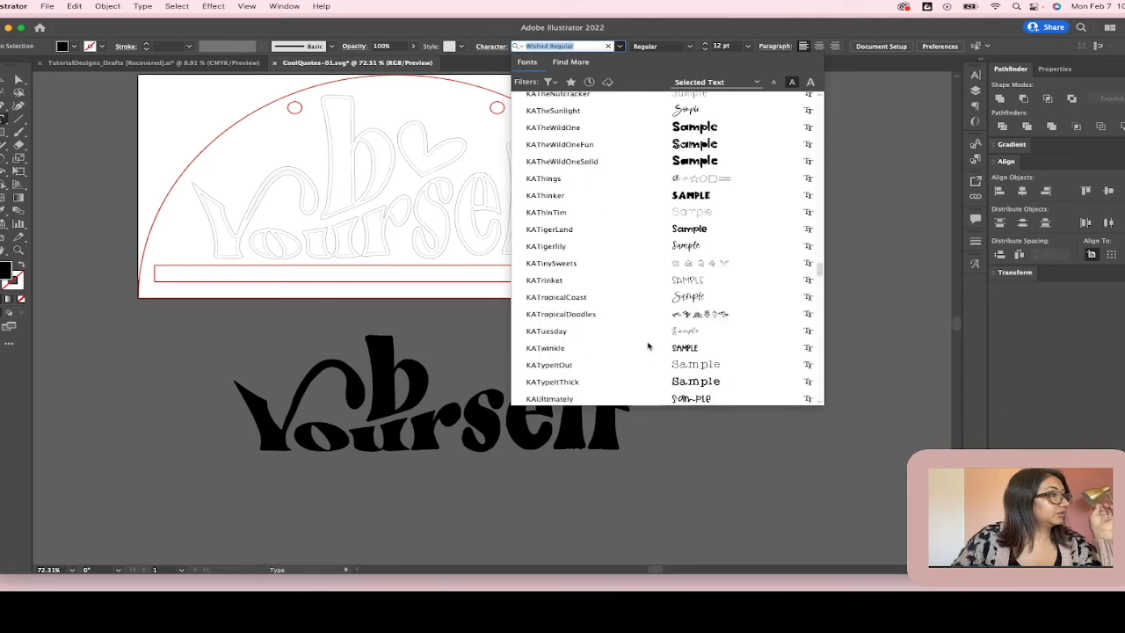
pyautogui.scroll(15, 649, 345)
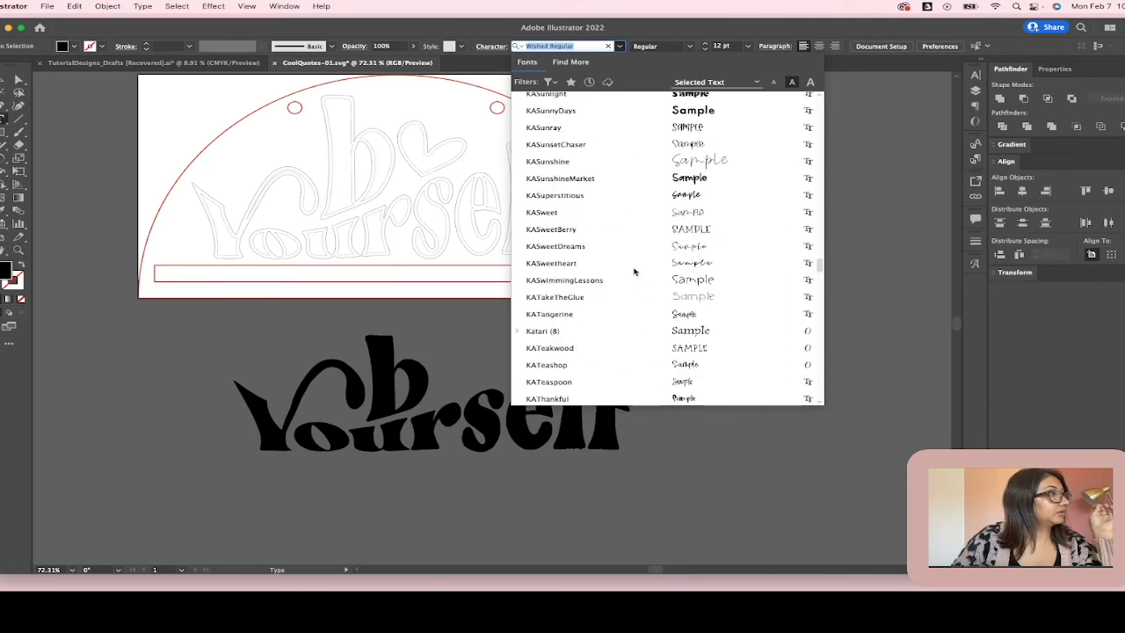
# - Search the fonts for "karain" and set the type font to KARainbowExtras
pyautogui.click(599, 49)
pyautogui.press('BackSpace')
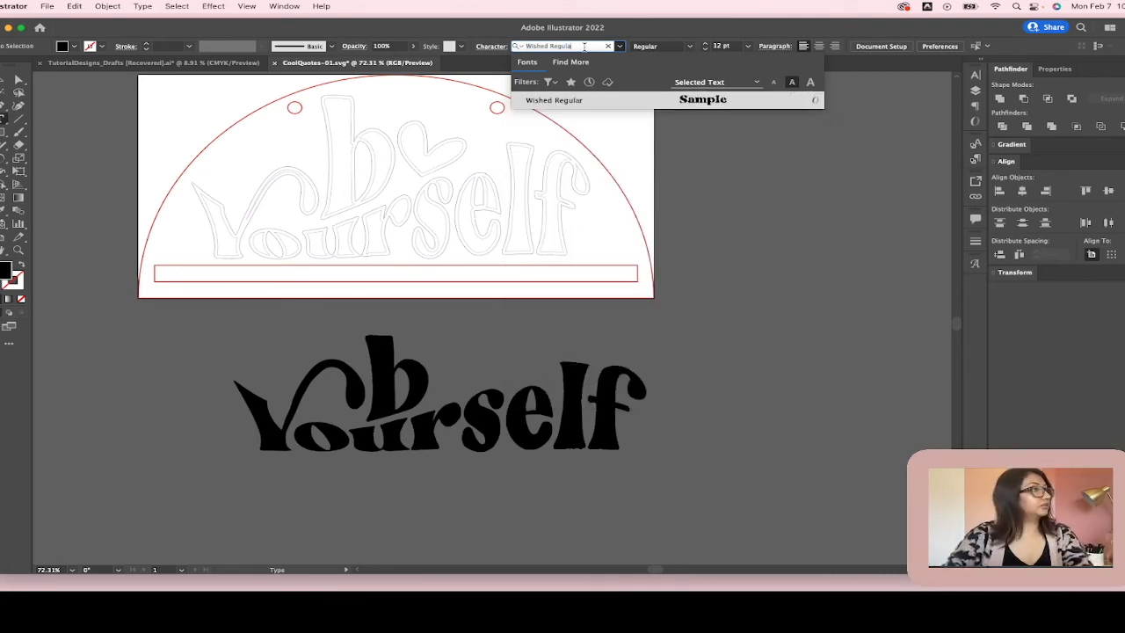
pyautogui.press('BackSpace')
pyautogui.press('BackSpace')
pyautogui.press('BackSpace')
pyautogui.press('BackSpace')
pyautogui.press('BackSpace')
pyautogui.press('BackSpace')
pyautogui.press('BackSpace')
pyautogui.press('BackSpace')
pyautogui.write('k')
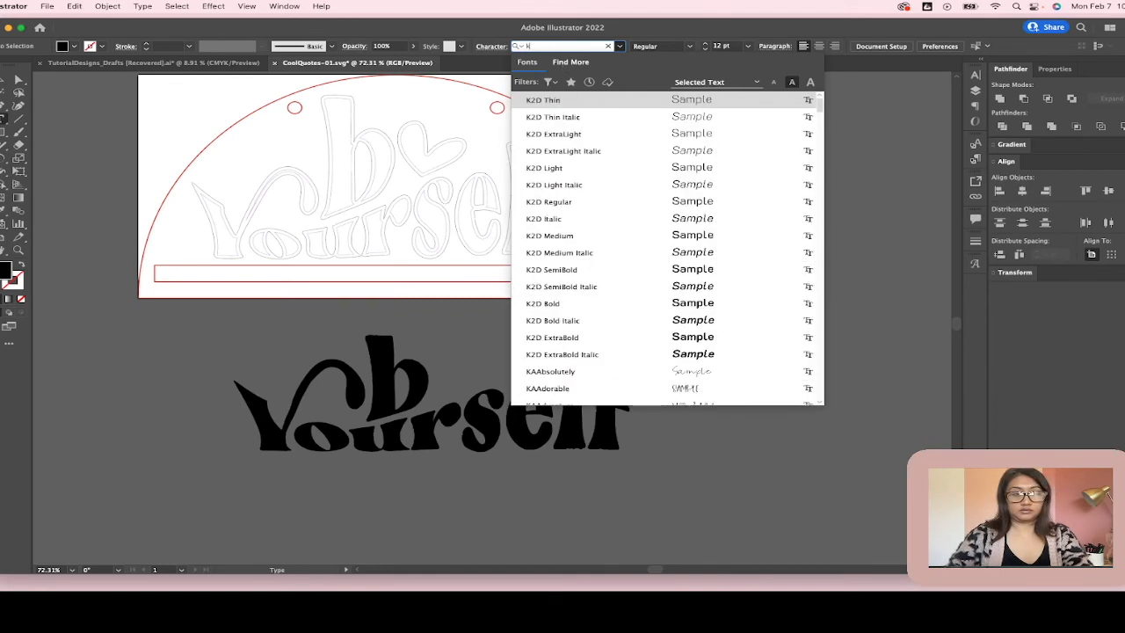
pyautogui.press('BackSpace')
pyautogui.write('kara')
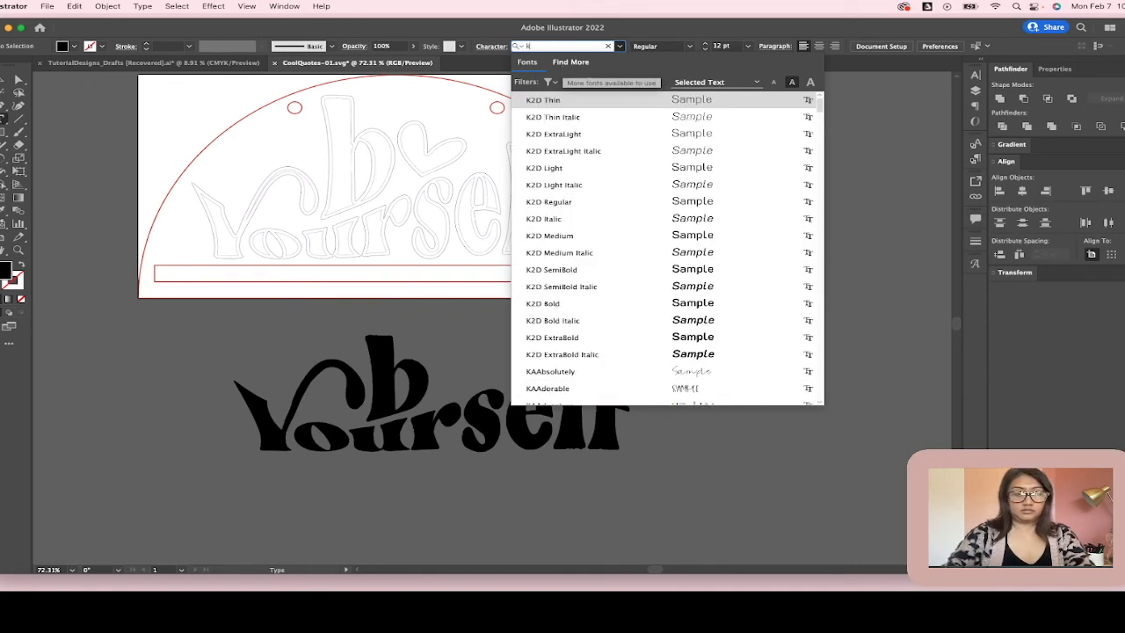
pyautogui.write('in')
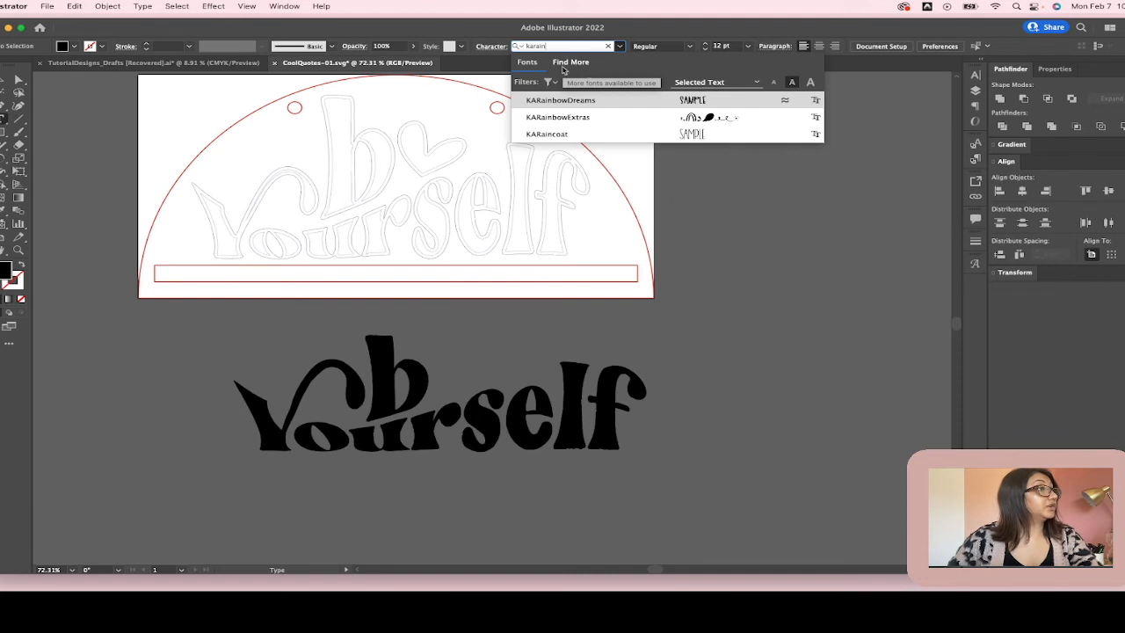
pyautogui.click(598, 118)
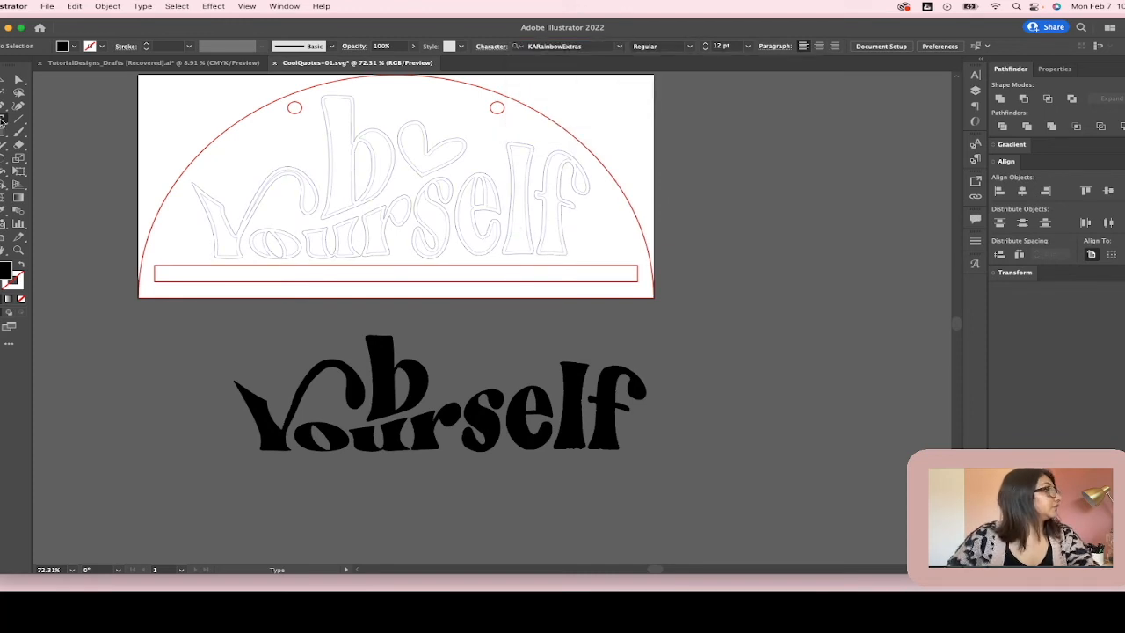
# - Place a line of placeholder text on the empty canvas beside "Yourself" and enlarge it to about 25.3 pt
pyautogui.click(793, 369)
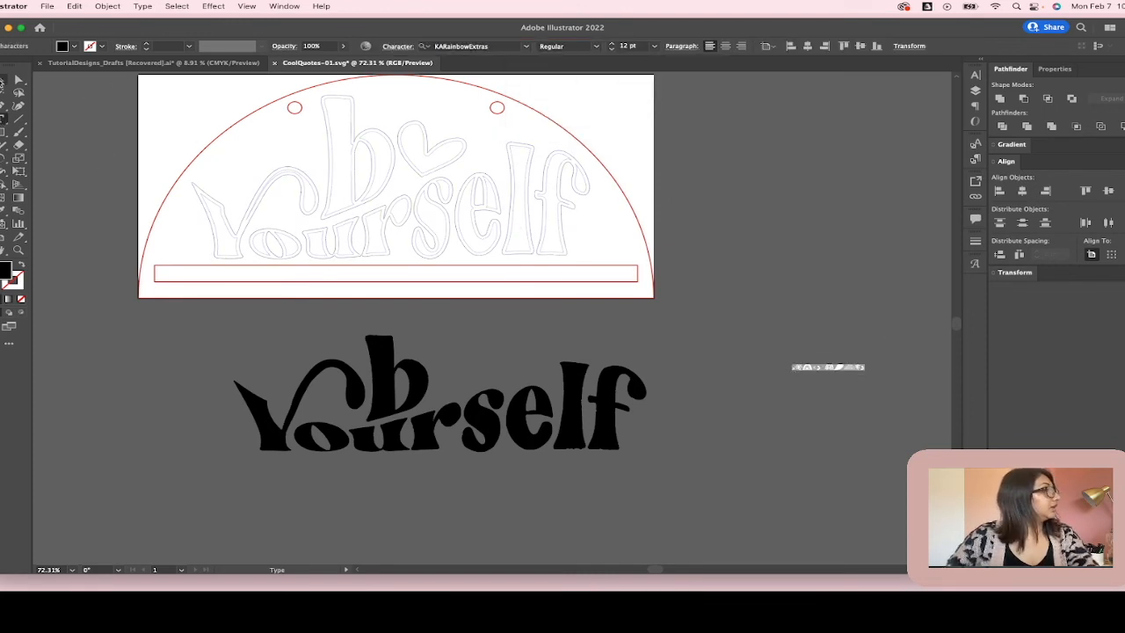
pyautogui.click(18, 79)
pyautogui.moveTo(866, 371); pyautogui.dragTo(777, 359)
# - Open the Glyphs panel and replace all the placeholder text with the open outlined heart glyph from KARainbowExtras
pyautogui.click(975, 265)
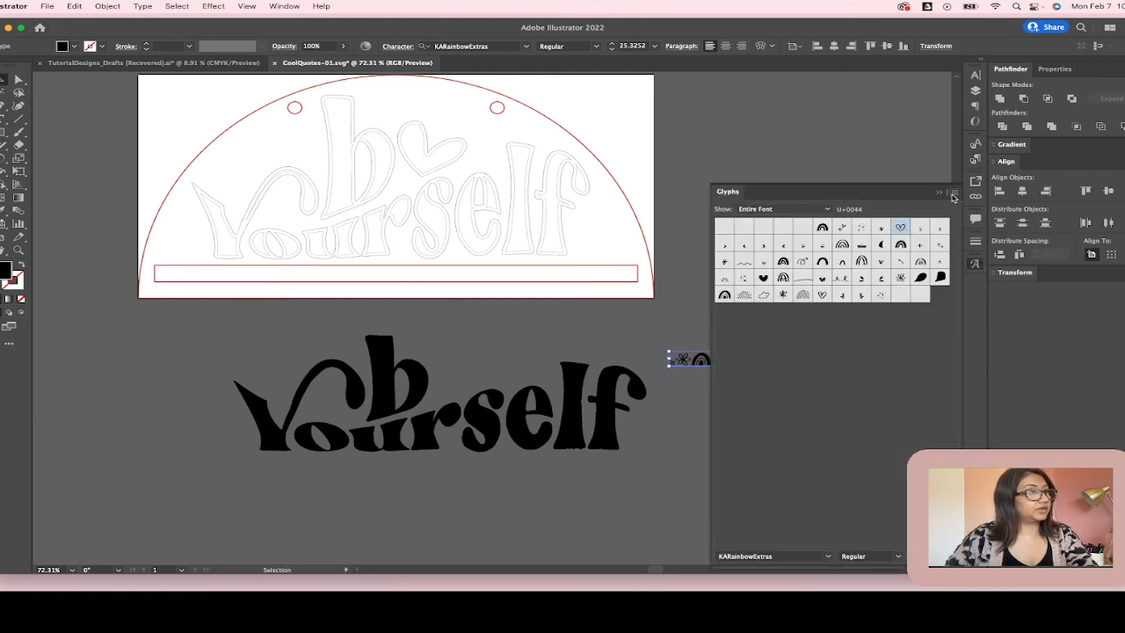
pyautogui.moveTo(683, 359)
pyautogui.mouseDown()
pyautogui.moveTo(635, 359)
pyautogui.moveTo(668, 357)
pyautogui.mouseUp()
pyautogui.doubleClick(634, 356)
pyautogui.click(625, 355)
pyautogui.moveTo(622, 355); pyautogui.dragTo(848, 365)
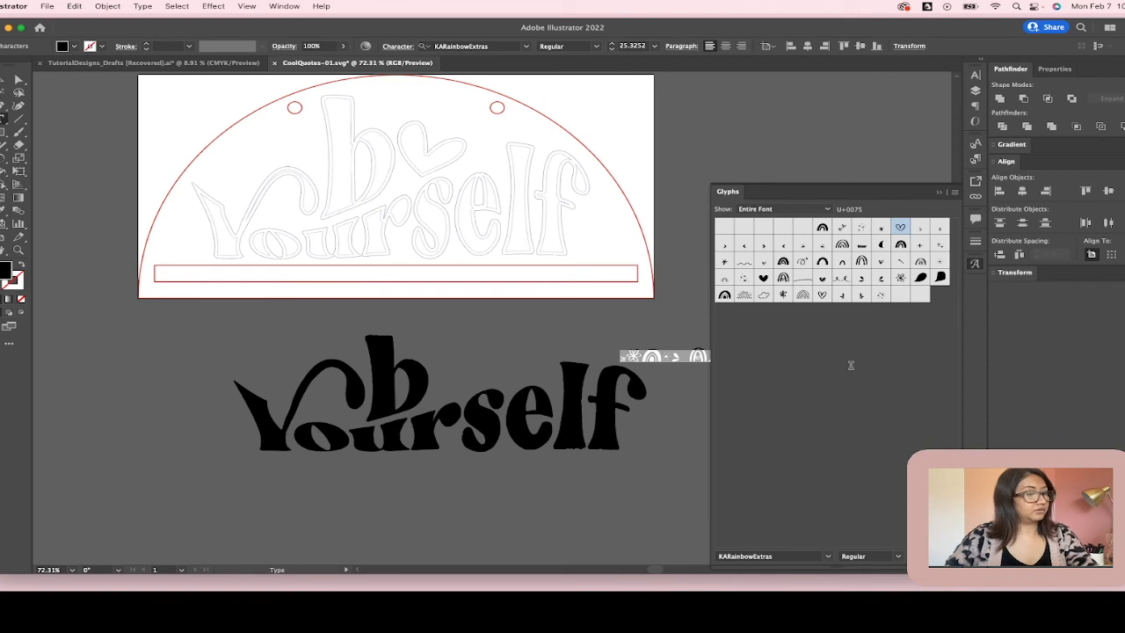
pyautogui.press('BackSpace')
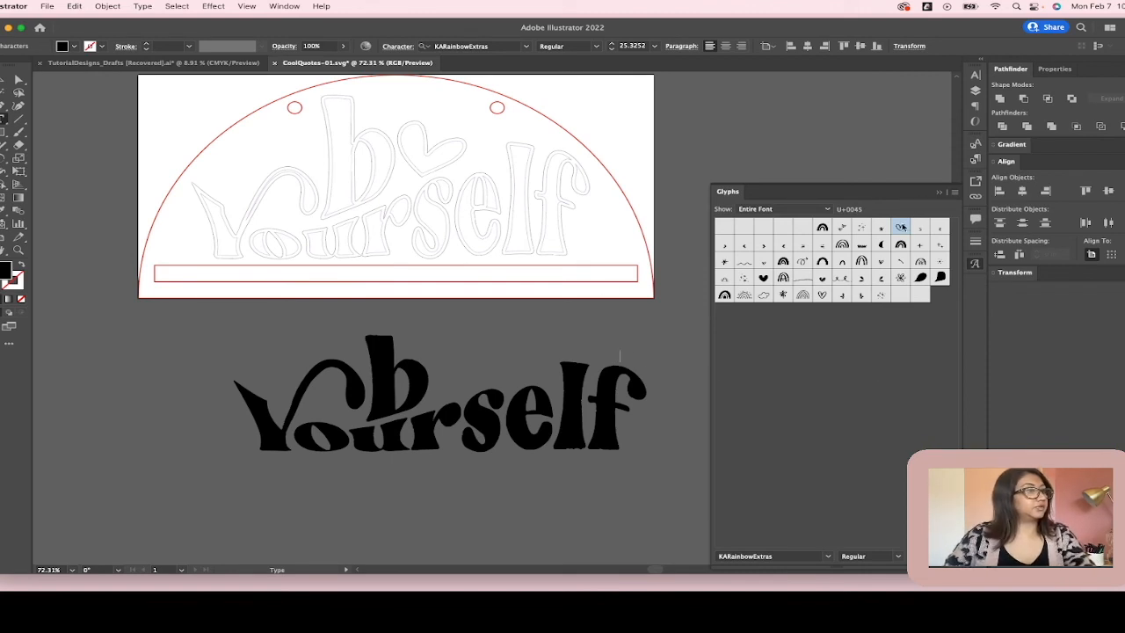
pyautogui.press('Escape')
pyautogui.click(264, 254)
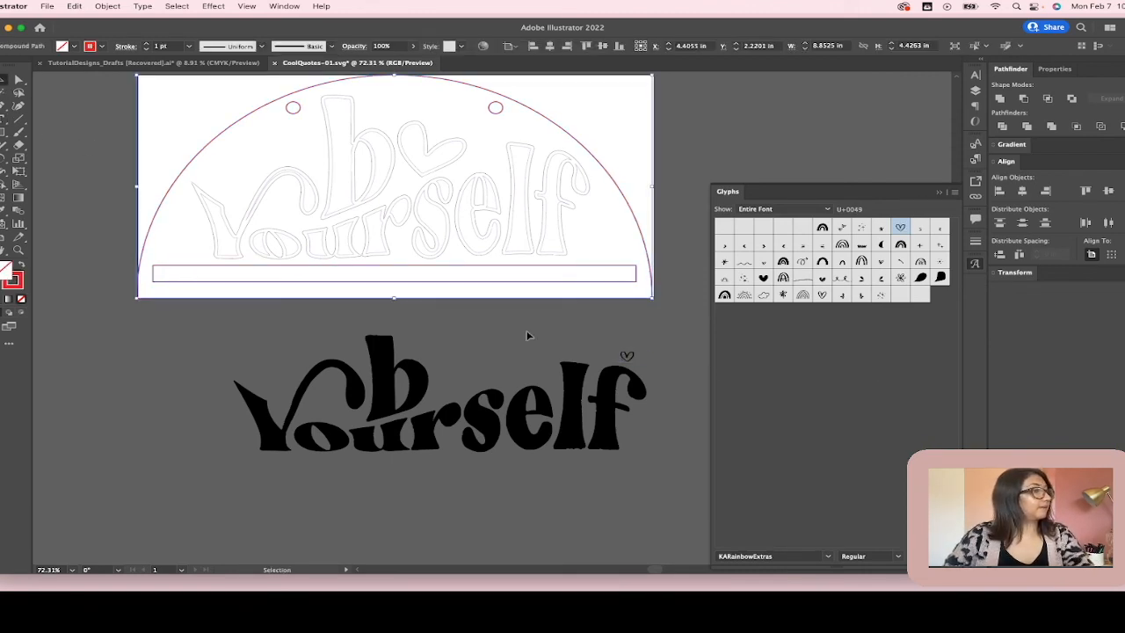
# - Move the heart into the deleted e's place beside the b, enlarge it to about 108.6 pt and tilt it slightly
pyautogui.moveTo(630, 358); pyautogui.dragTo(469, 366)
pyautogui.click(567, 325)
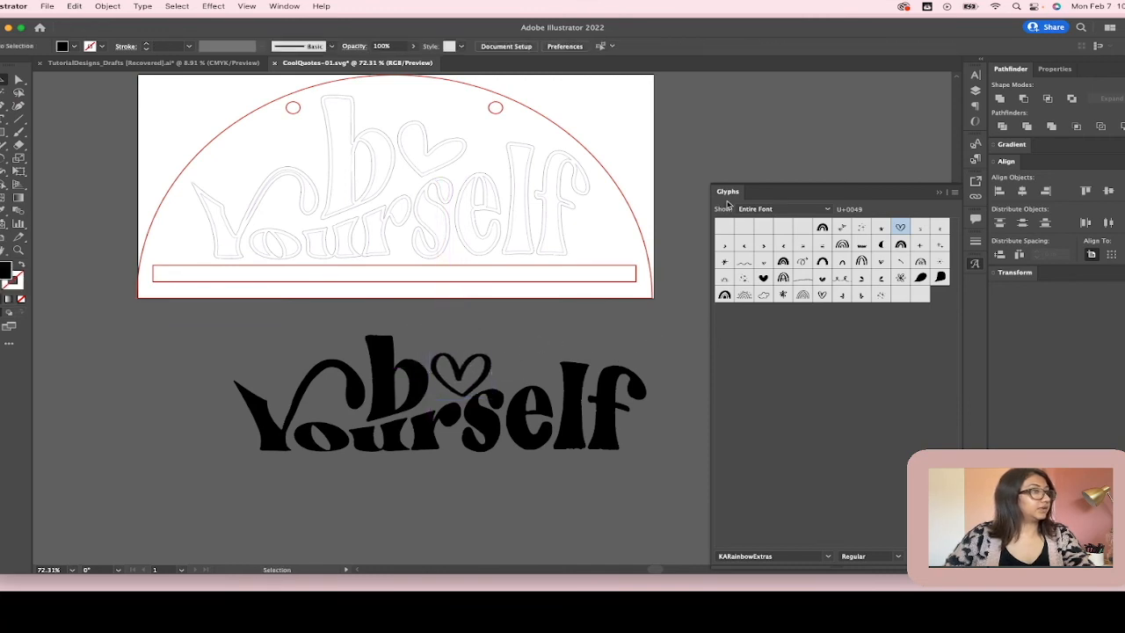
pyautogui.click(925, 191)
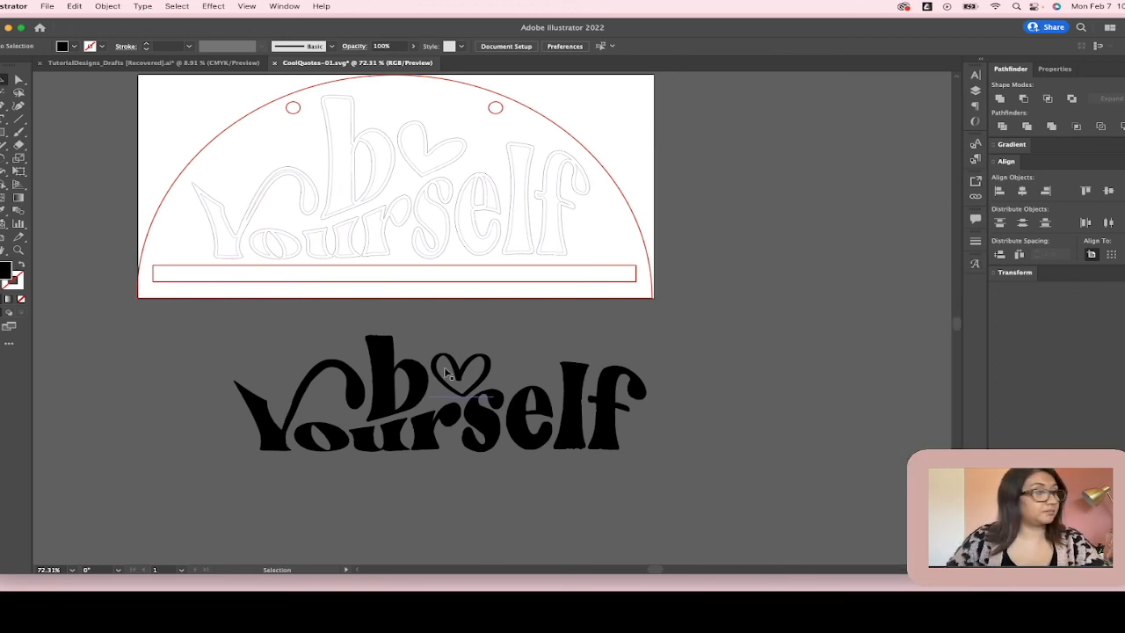
pyautogui.click(492, 366)
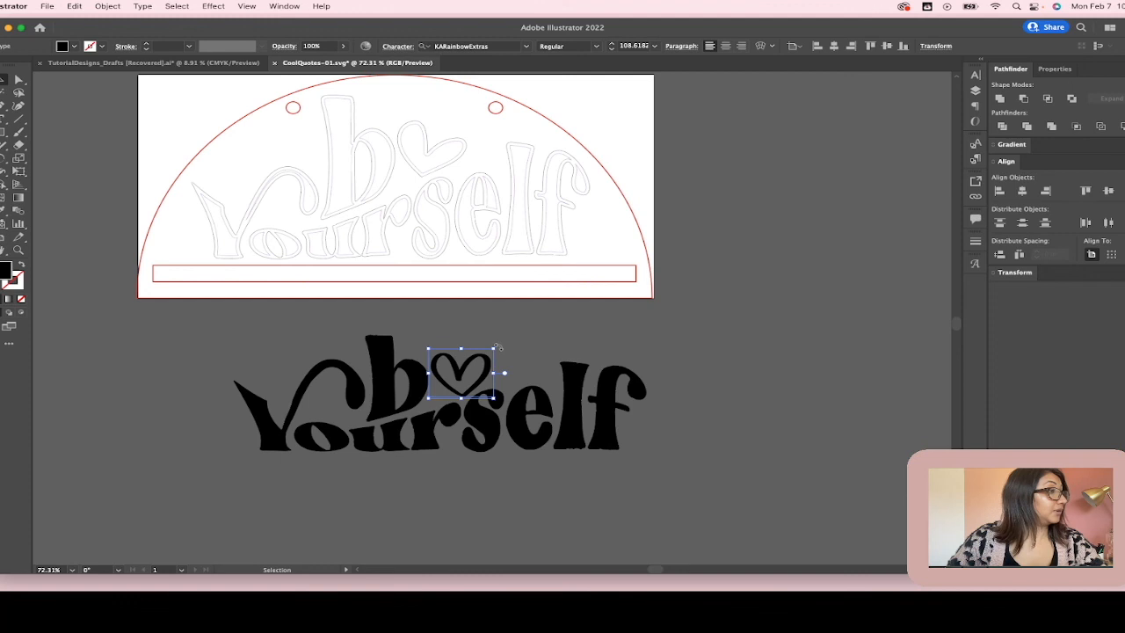
pyautogui.click(742, 372)
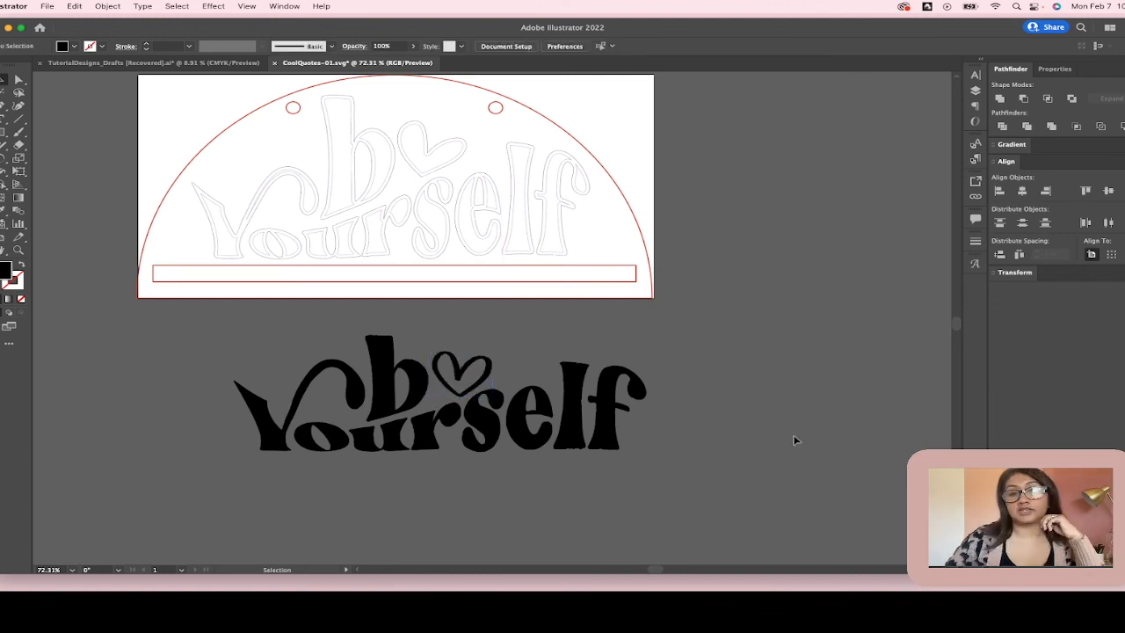